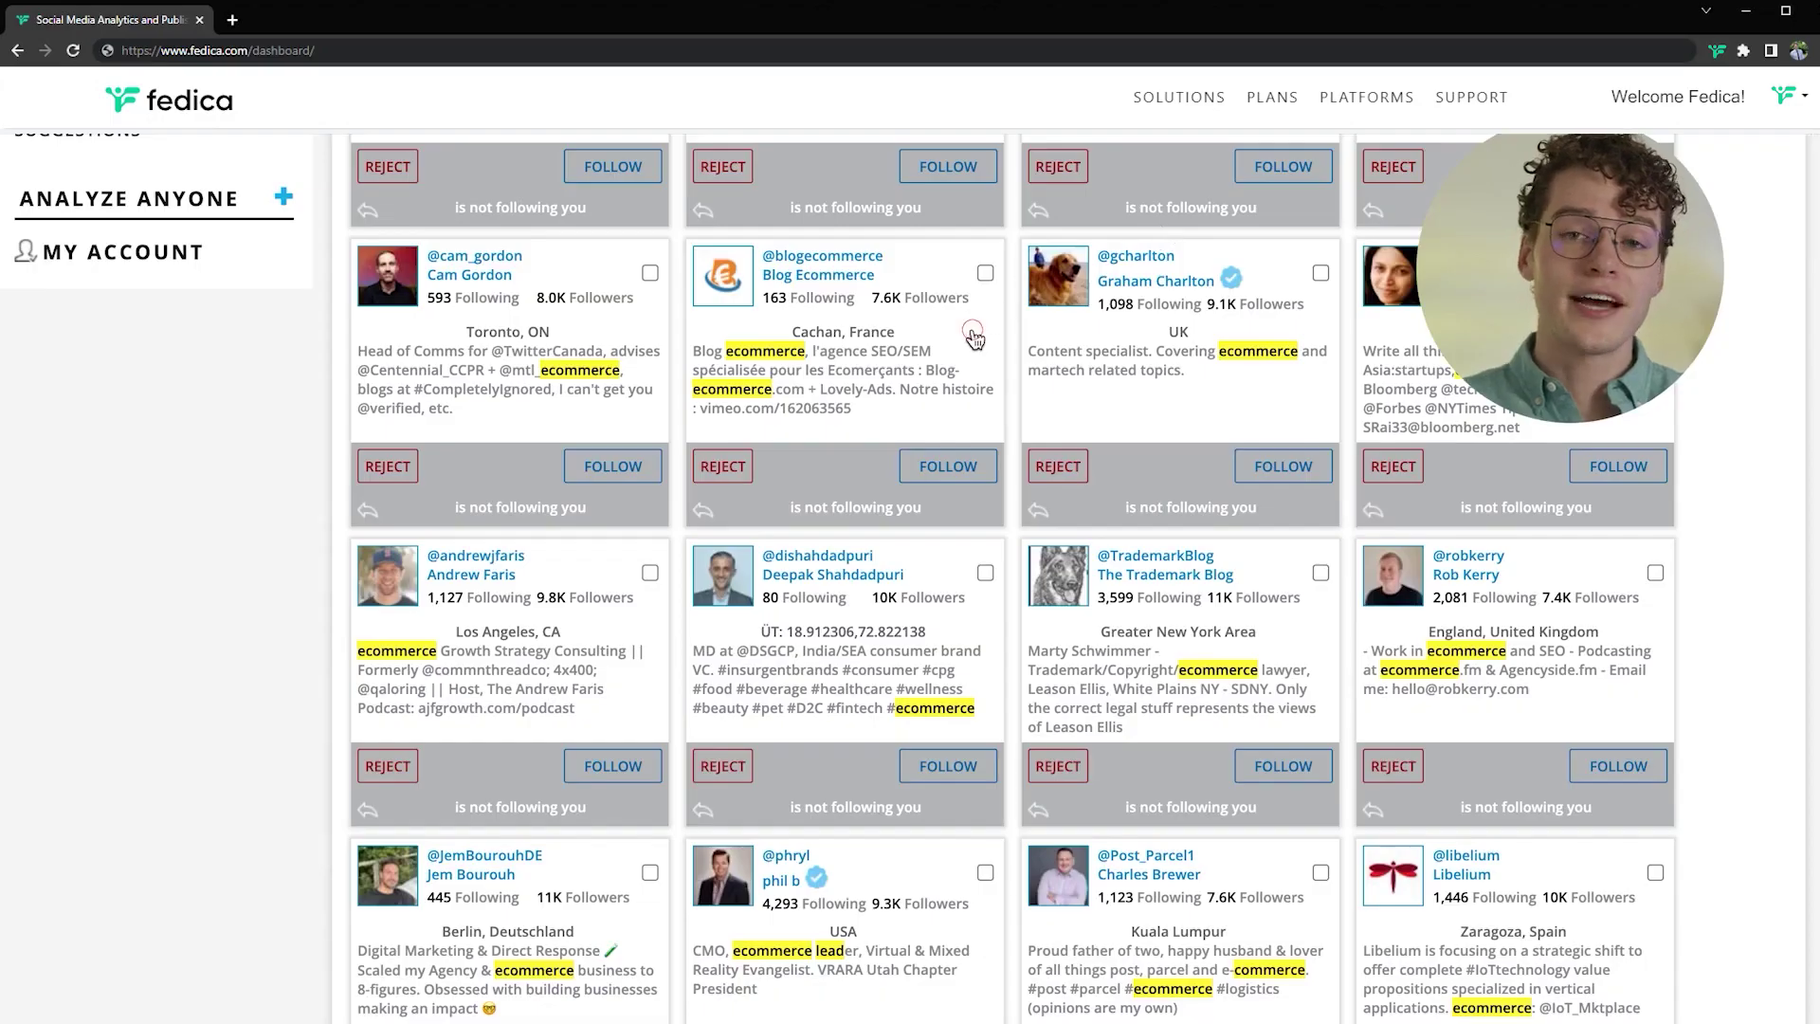
# Open the Blog Ecommerce account's profile preview from the e-commerce results
pyautogui.click(972, 336)
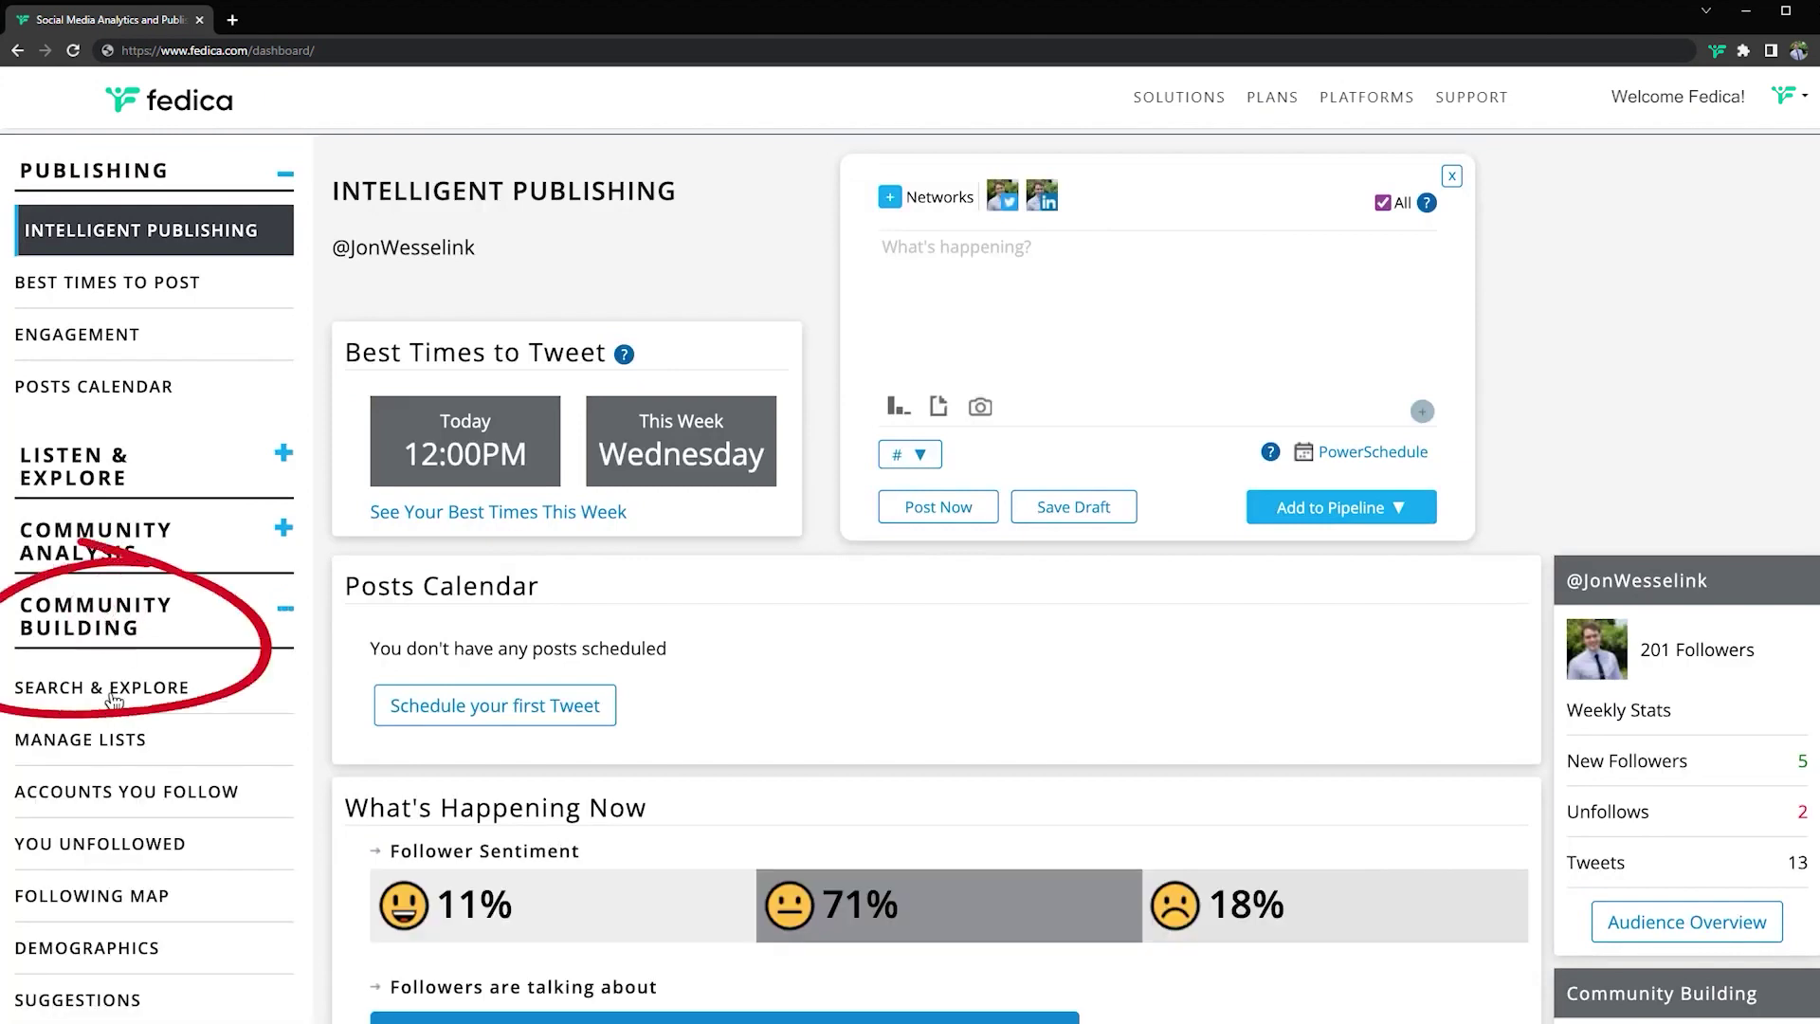
# Go to Search & Explore under Community Building in the sidebar
pyautogui.click(114, 699)
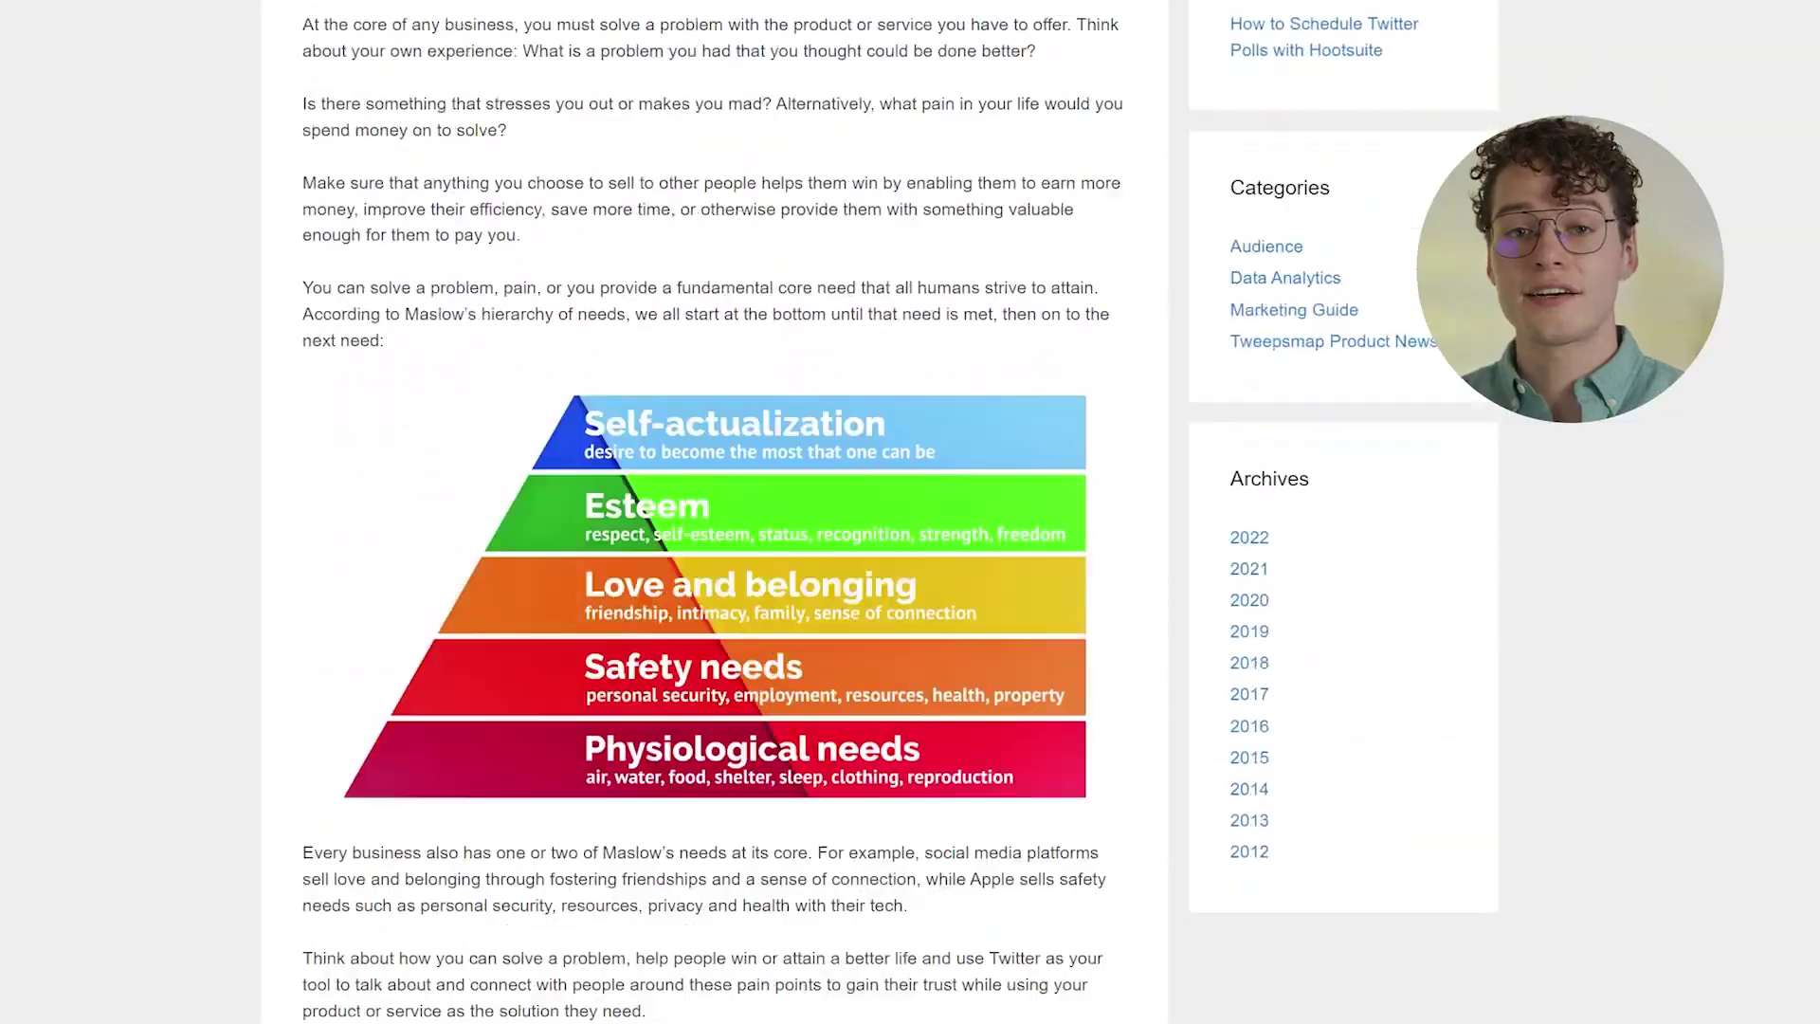
# Scroll the blog post down to the 'Who are you going to sell it to?' heading
pyautogui.scroll(-10, 711, 512)
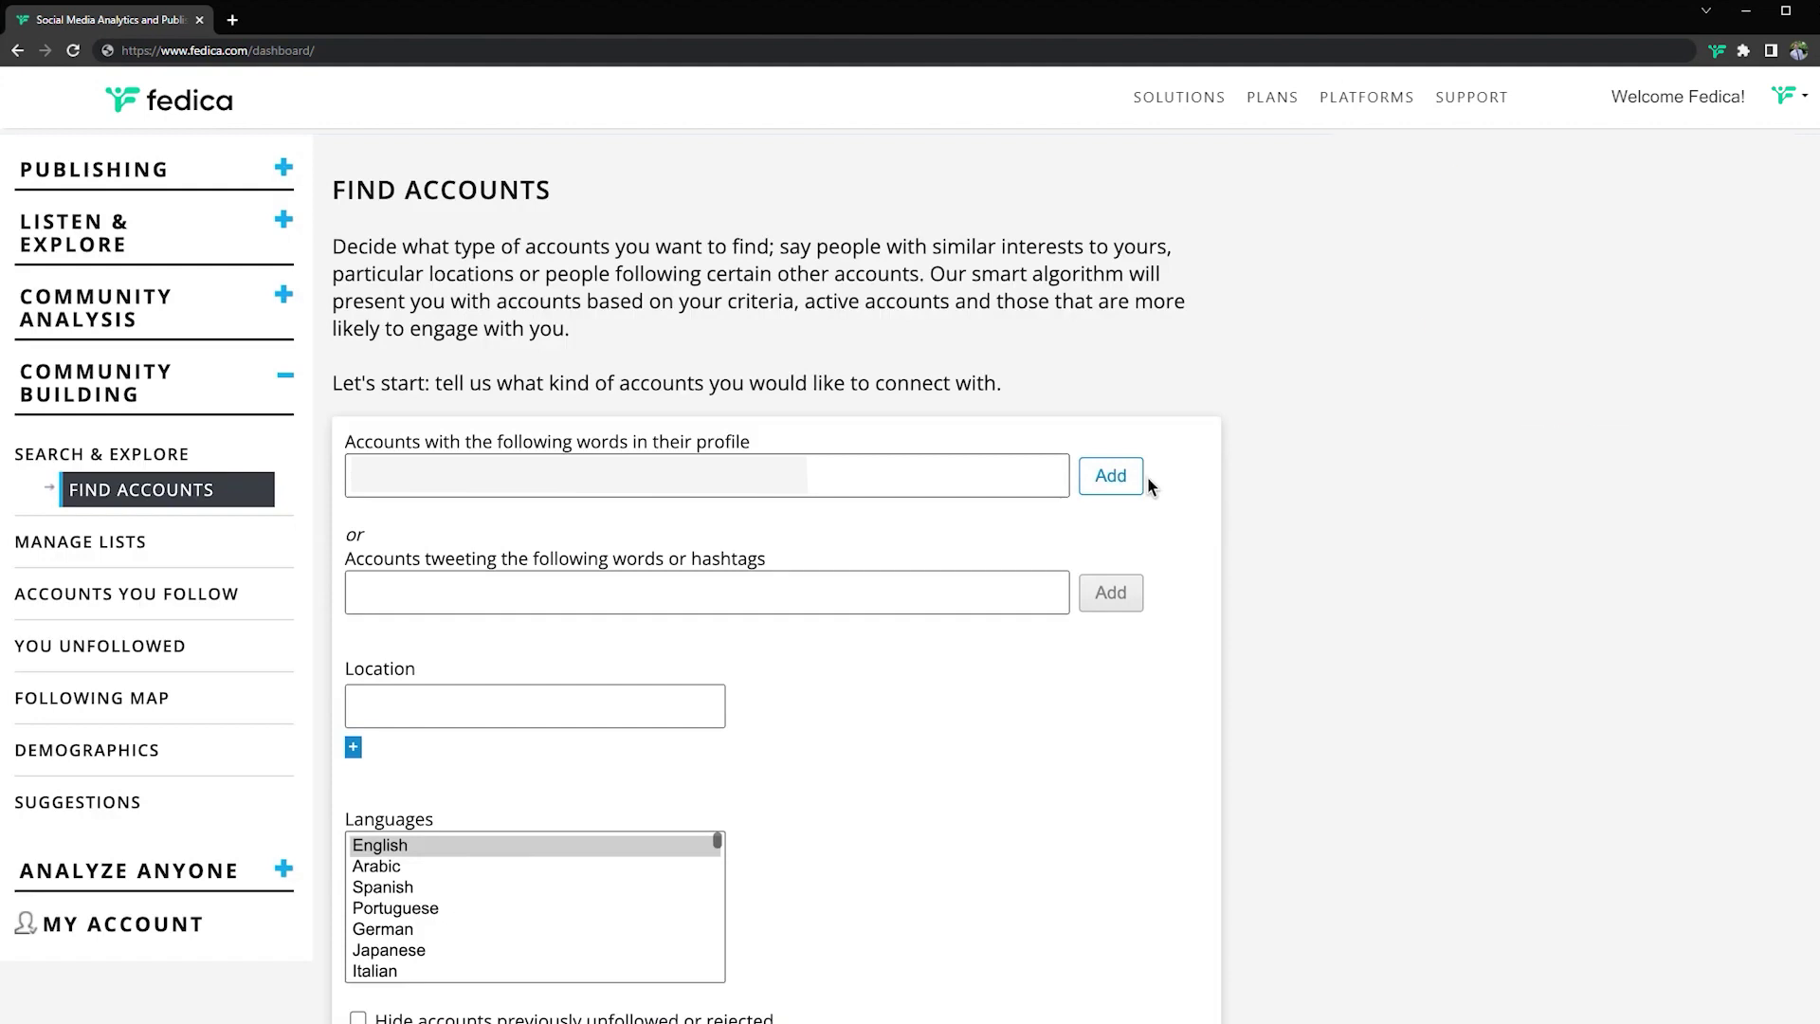
# Add profile keywords marketing, entrepreneur, founder, exec and copywriting
pyautogui.write('marketing')
pyautogui.click(1125, 476)
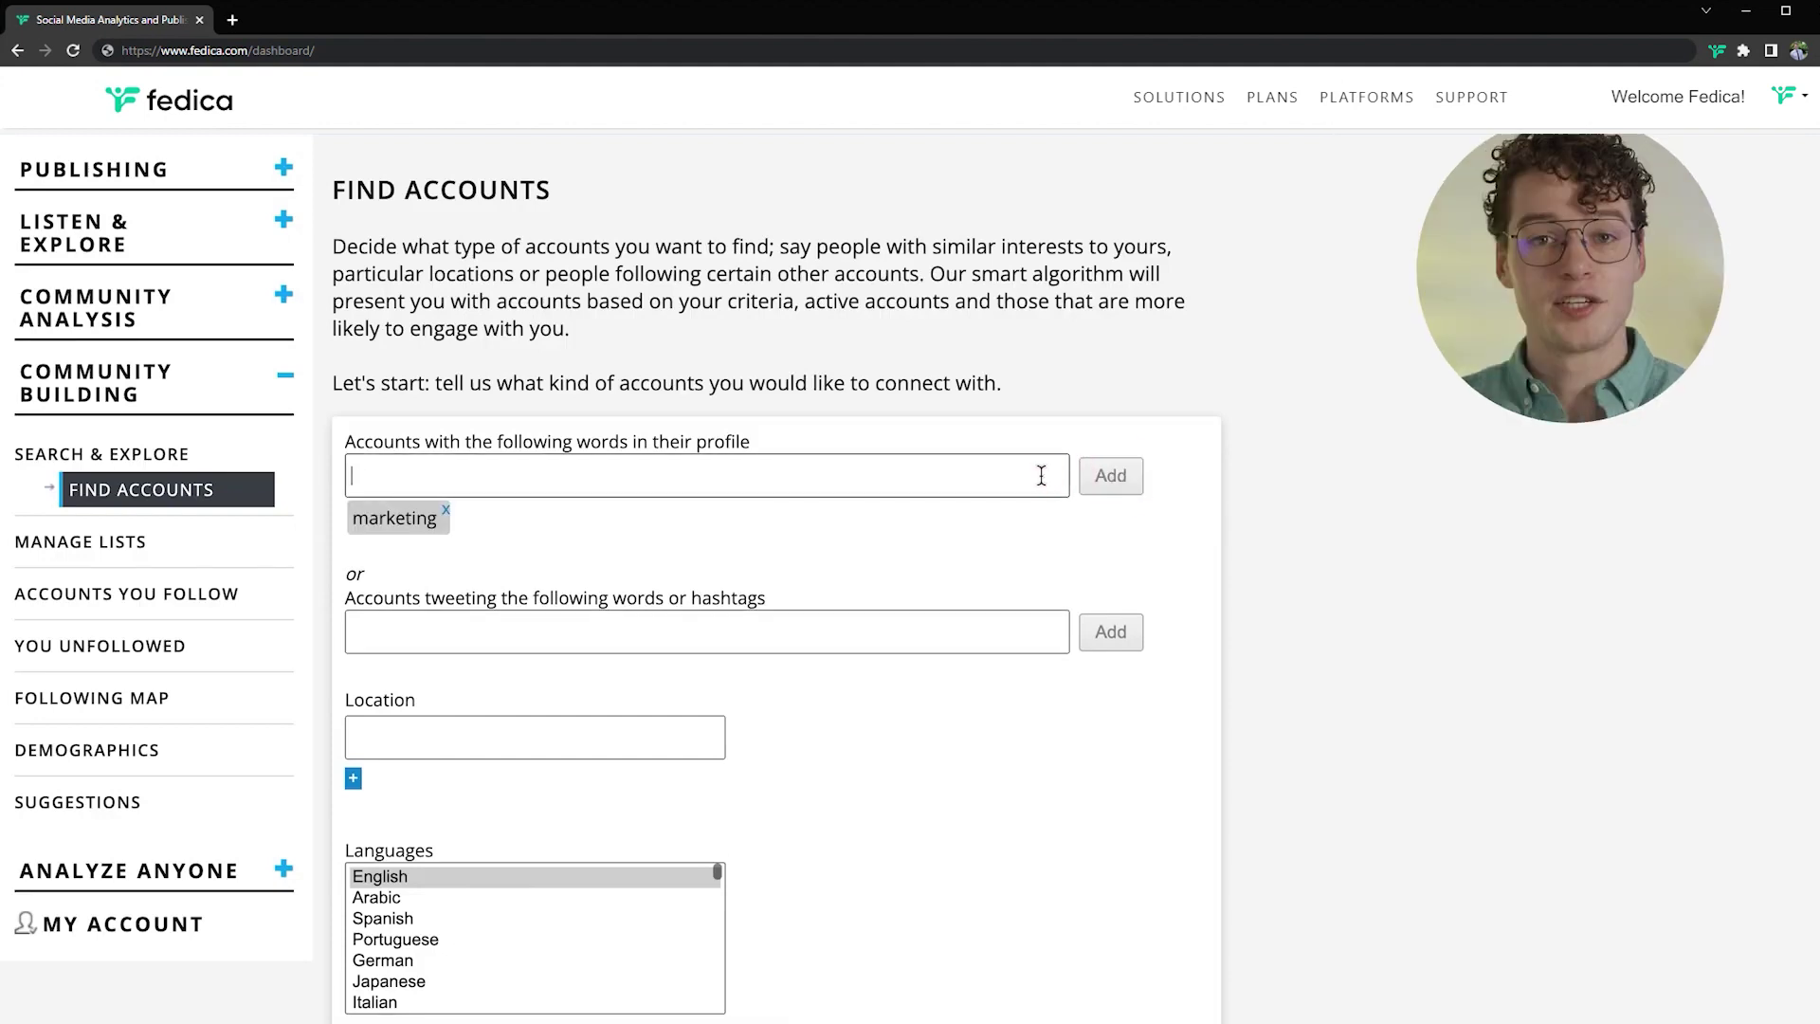
pyautogui.write('entrepreneur')
pyautogui.click(1089, 477)
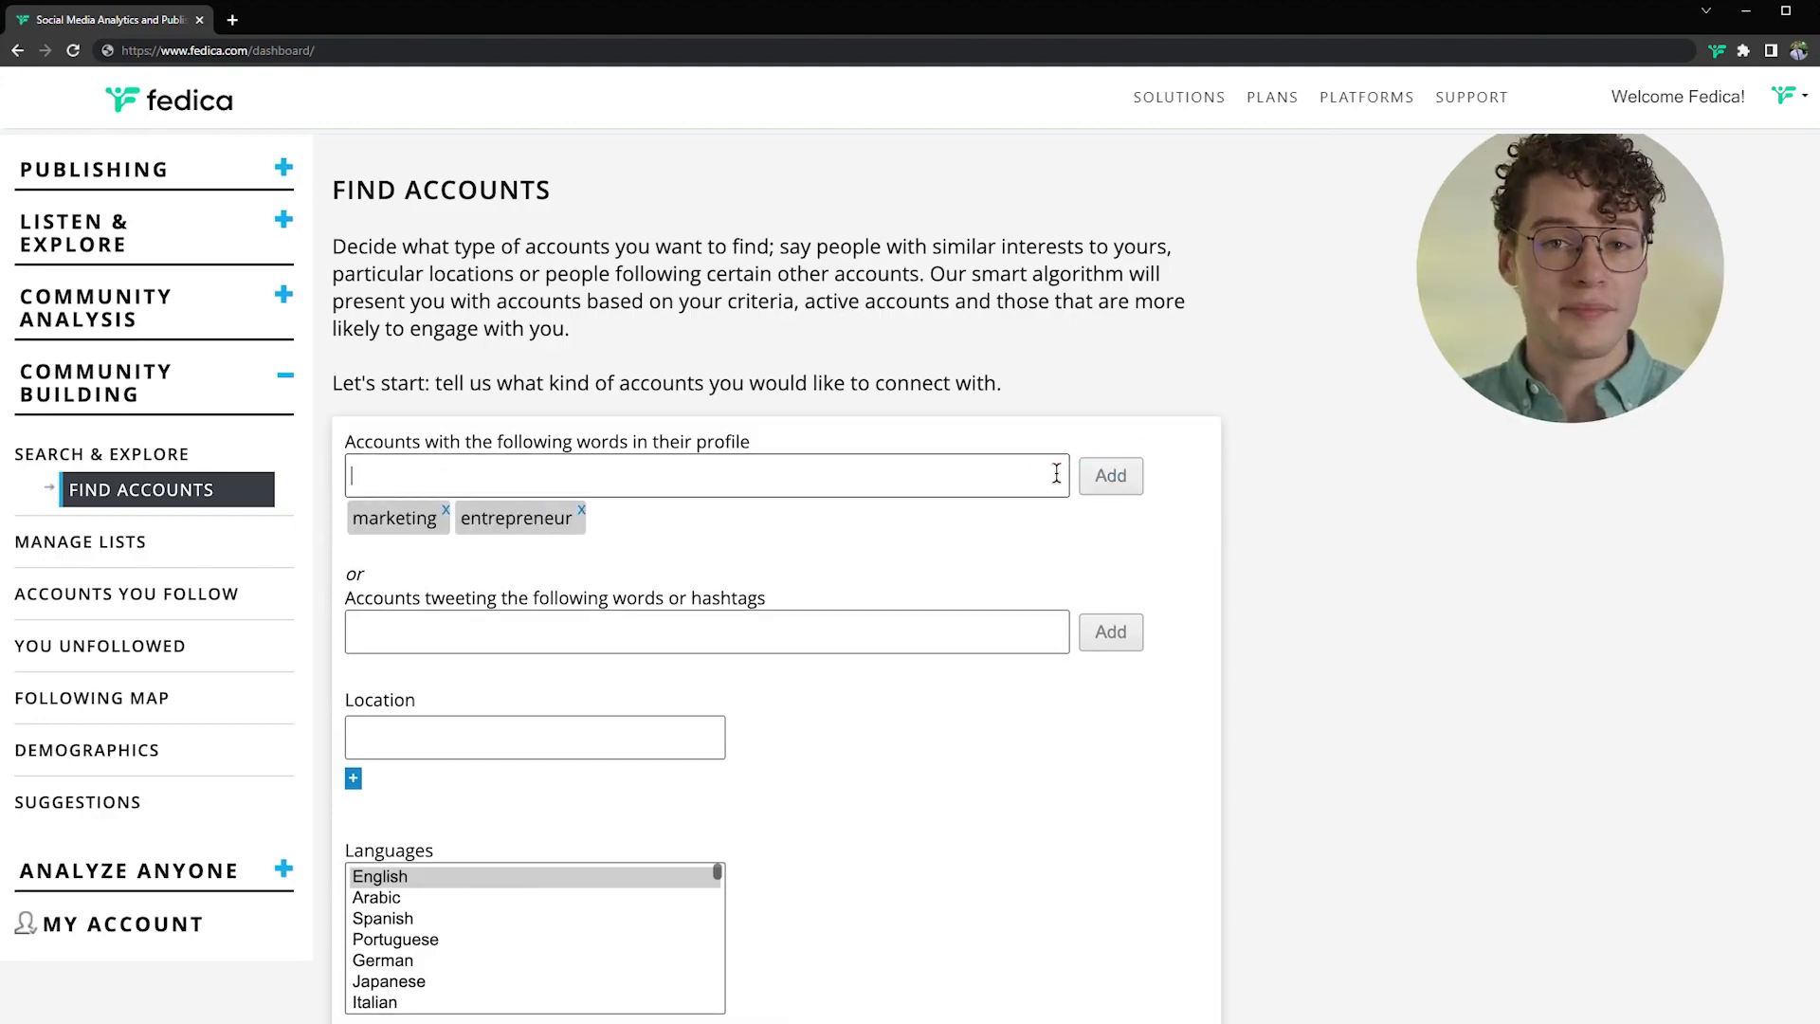
pyautogui.write('founder')
pyautogui.click(1088, 476)
pyautogui.write('exe')
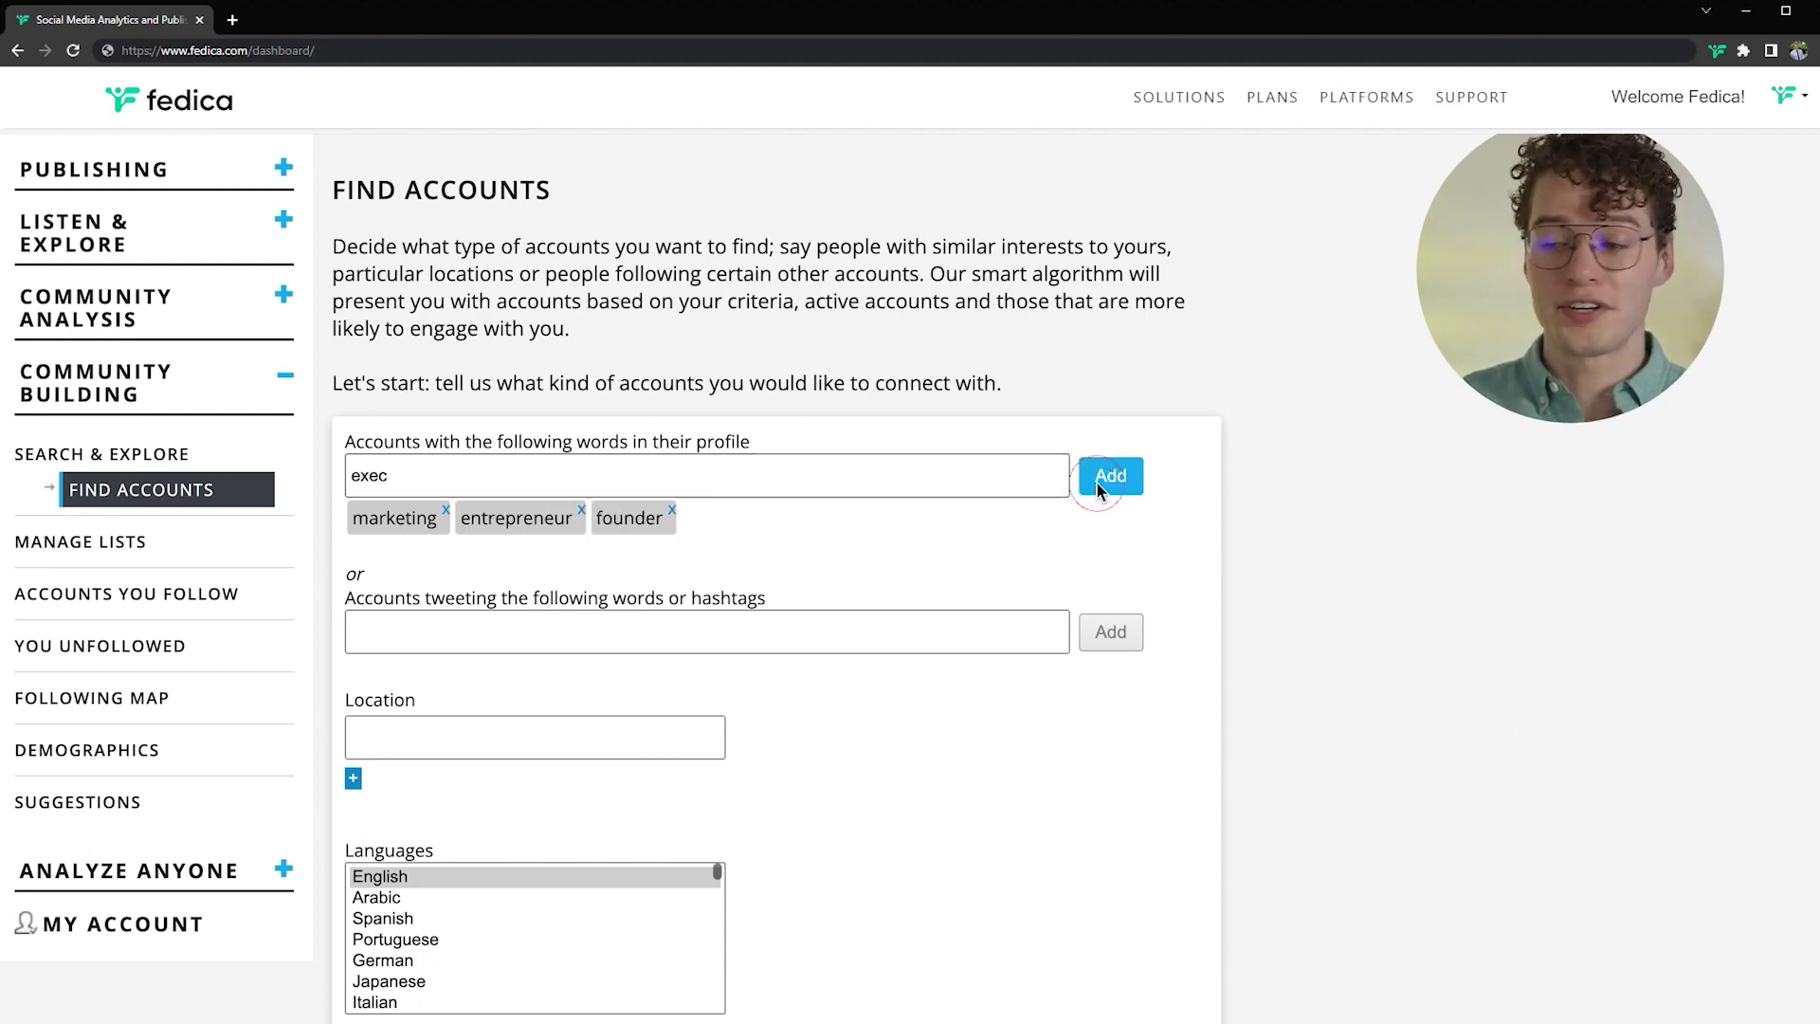
pyautogui.write('c')
pyautogui.click(1081, 479)
pyautogui.write('copywriti')
pyautogui.click(1128, 486)
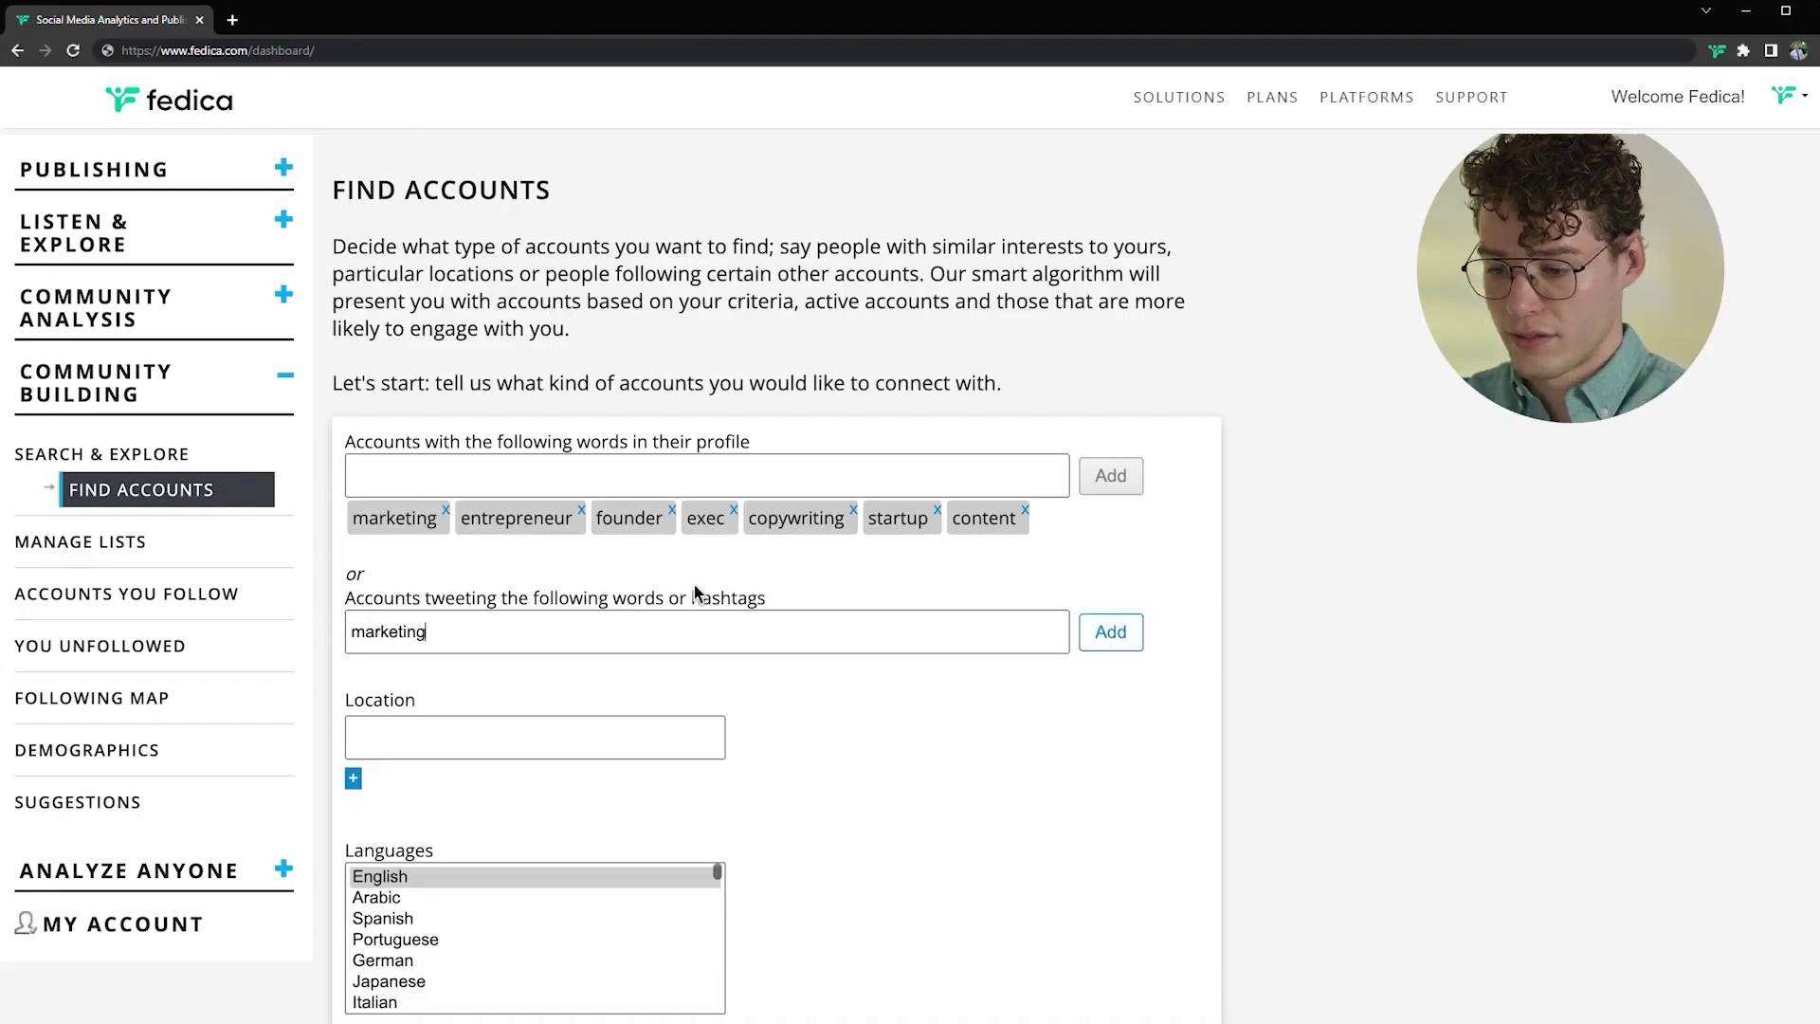
# Add marketing and sales as tweeted keywords, then begin entering another tweeted word
pyautogui.click(1060, 631)
pyautogui.write('sales')
pyautogui.click(1122, 641)
pyautogui.write('bu')
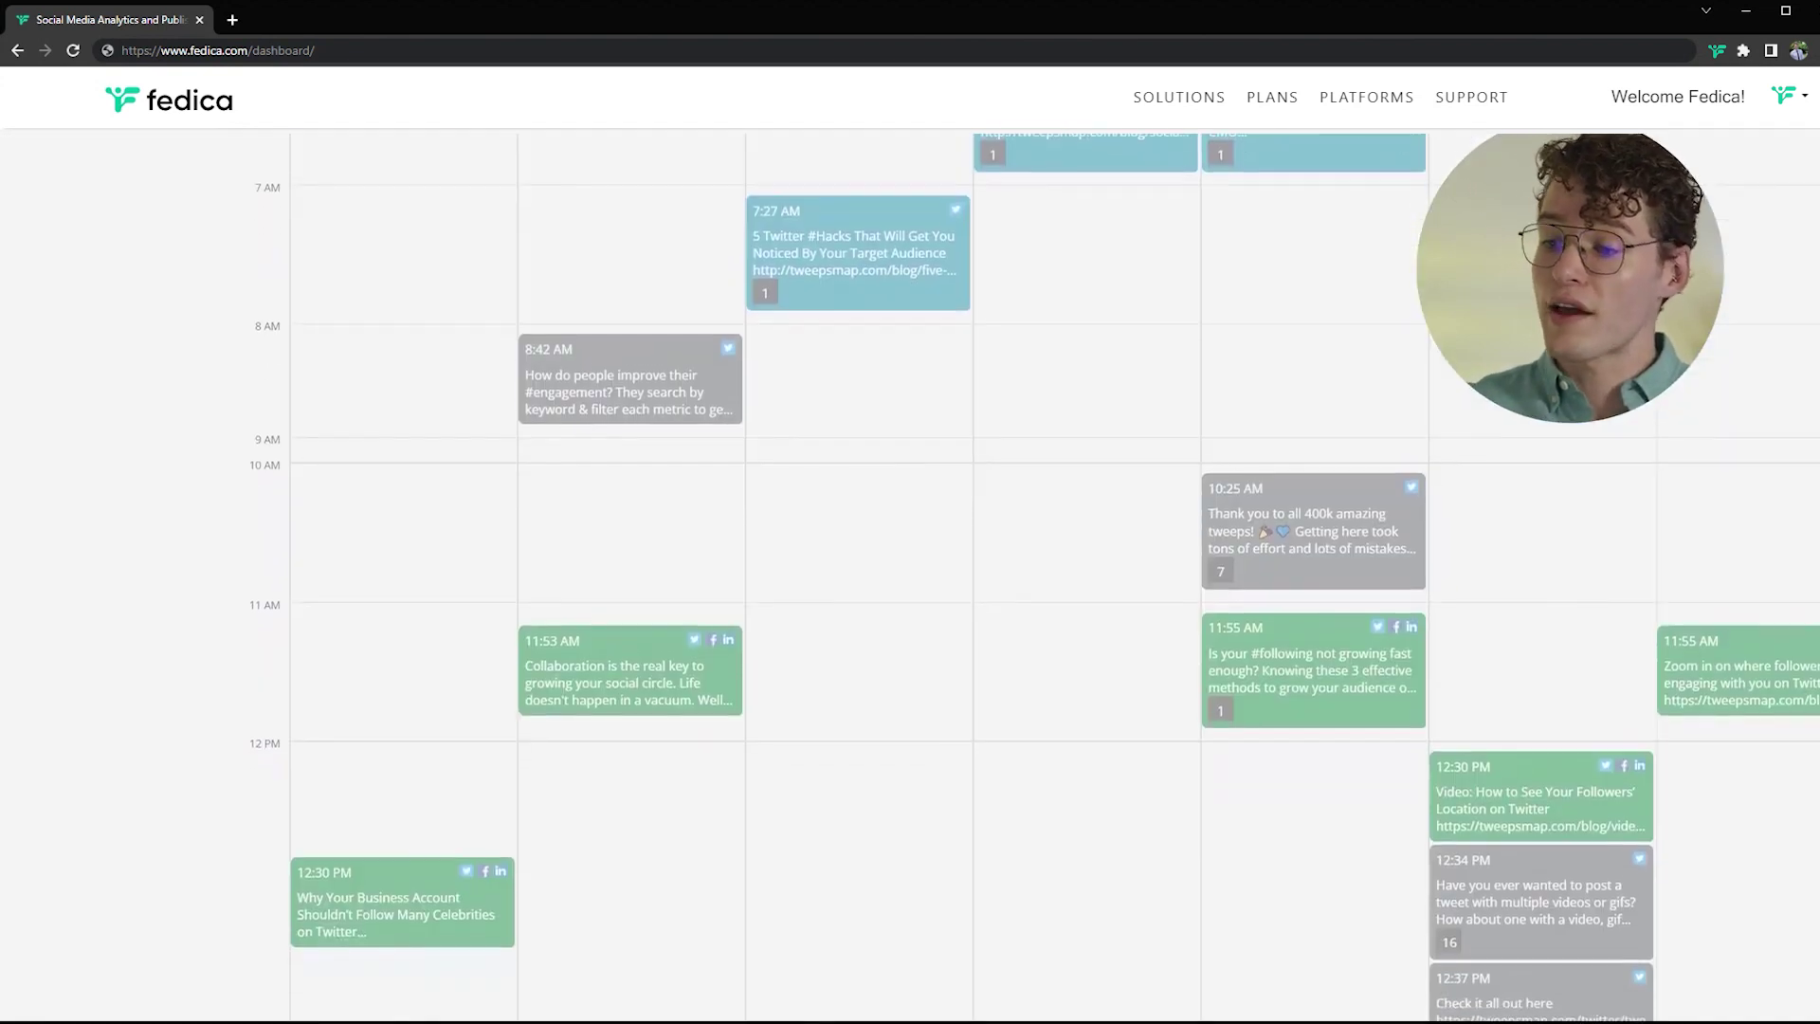
# Browse the engagement report, viewing Cinépolis's profile and the Bloomington, Indiana engagers
pyautogui.scroll(-7, 1035, 577)
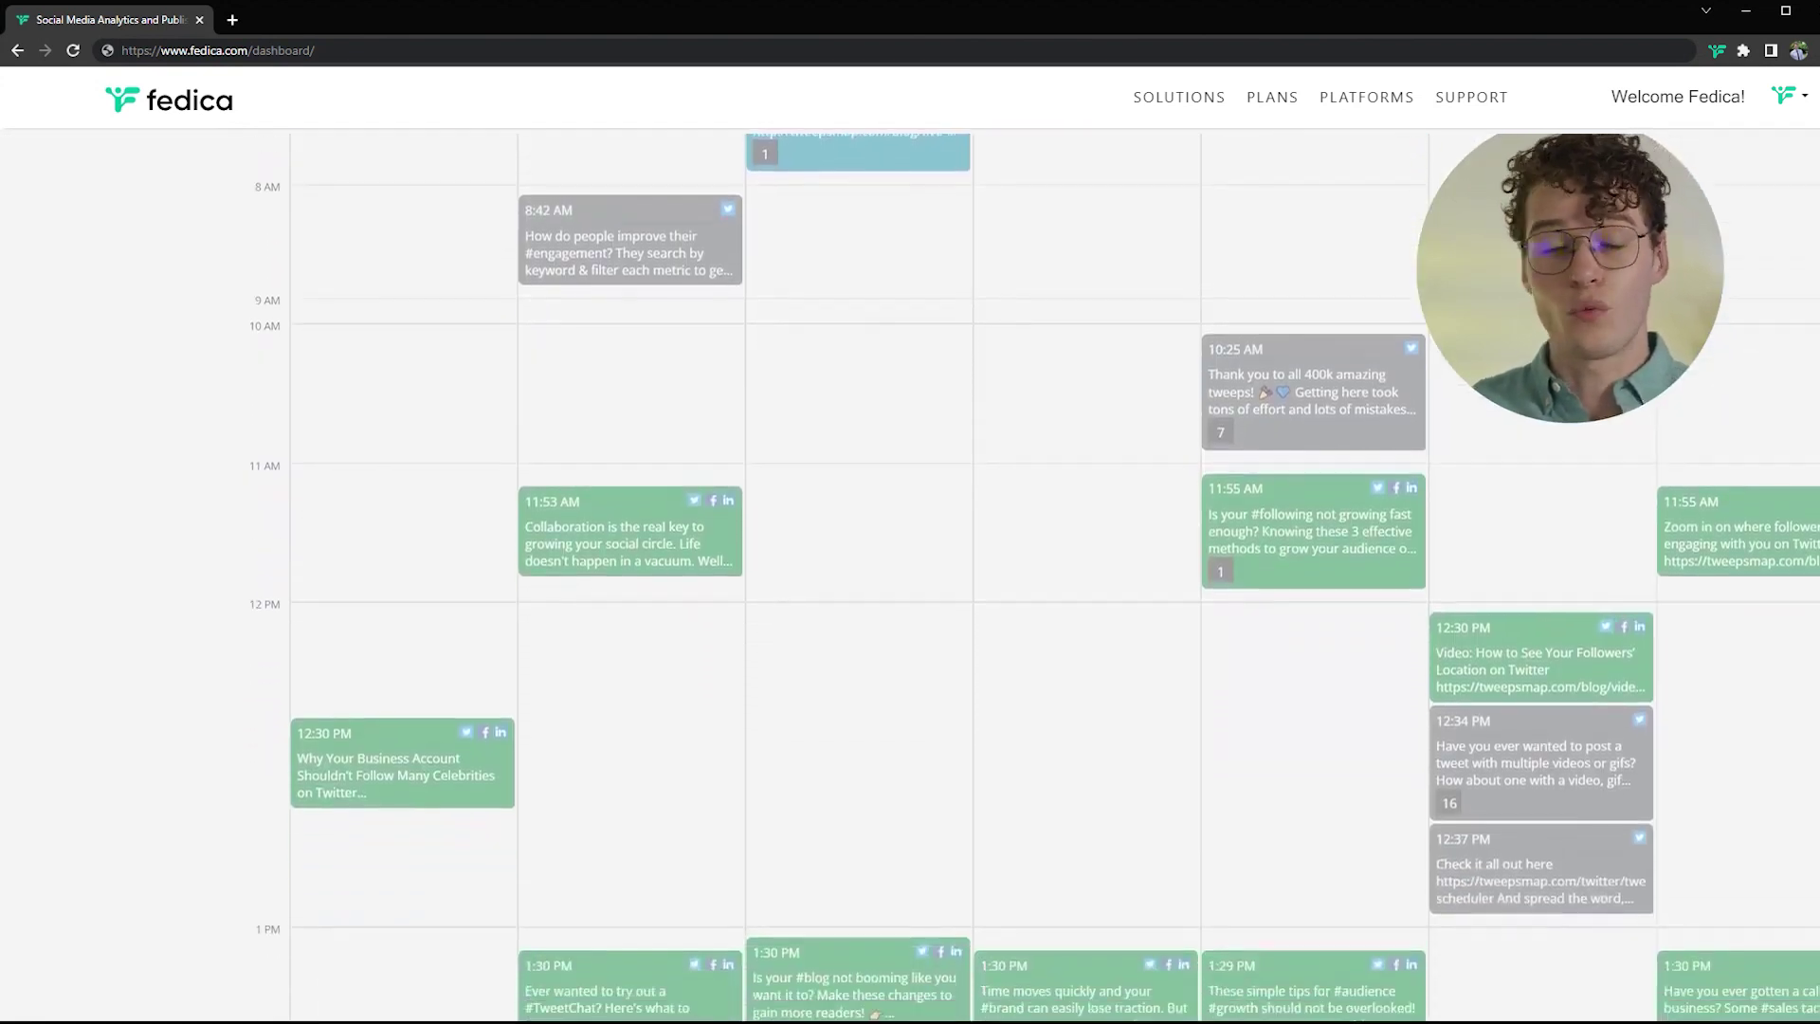
pyautogui.scroll(-1, 1035, 577)
pyautogui.click(677, 492)
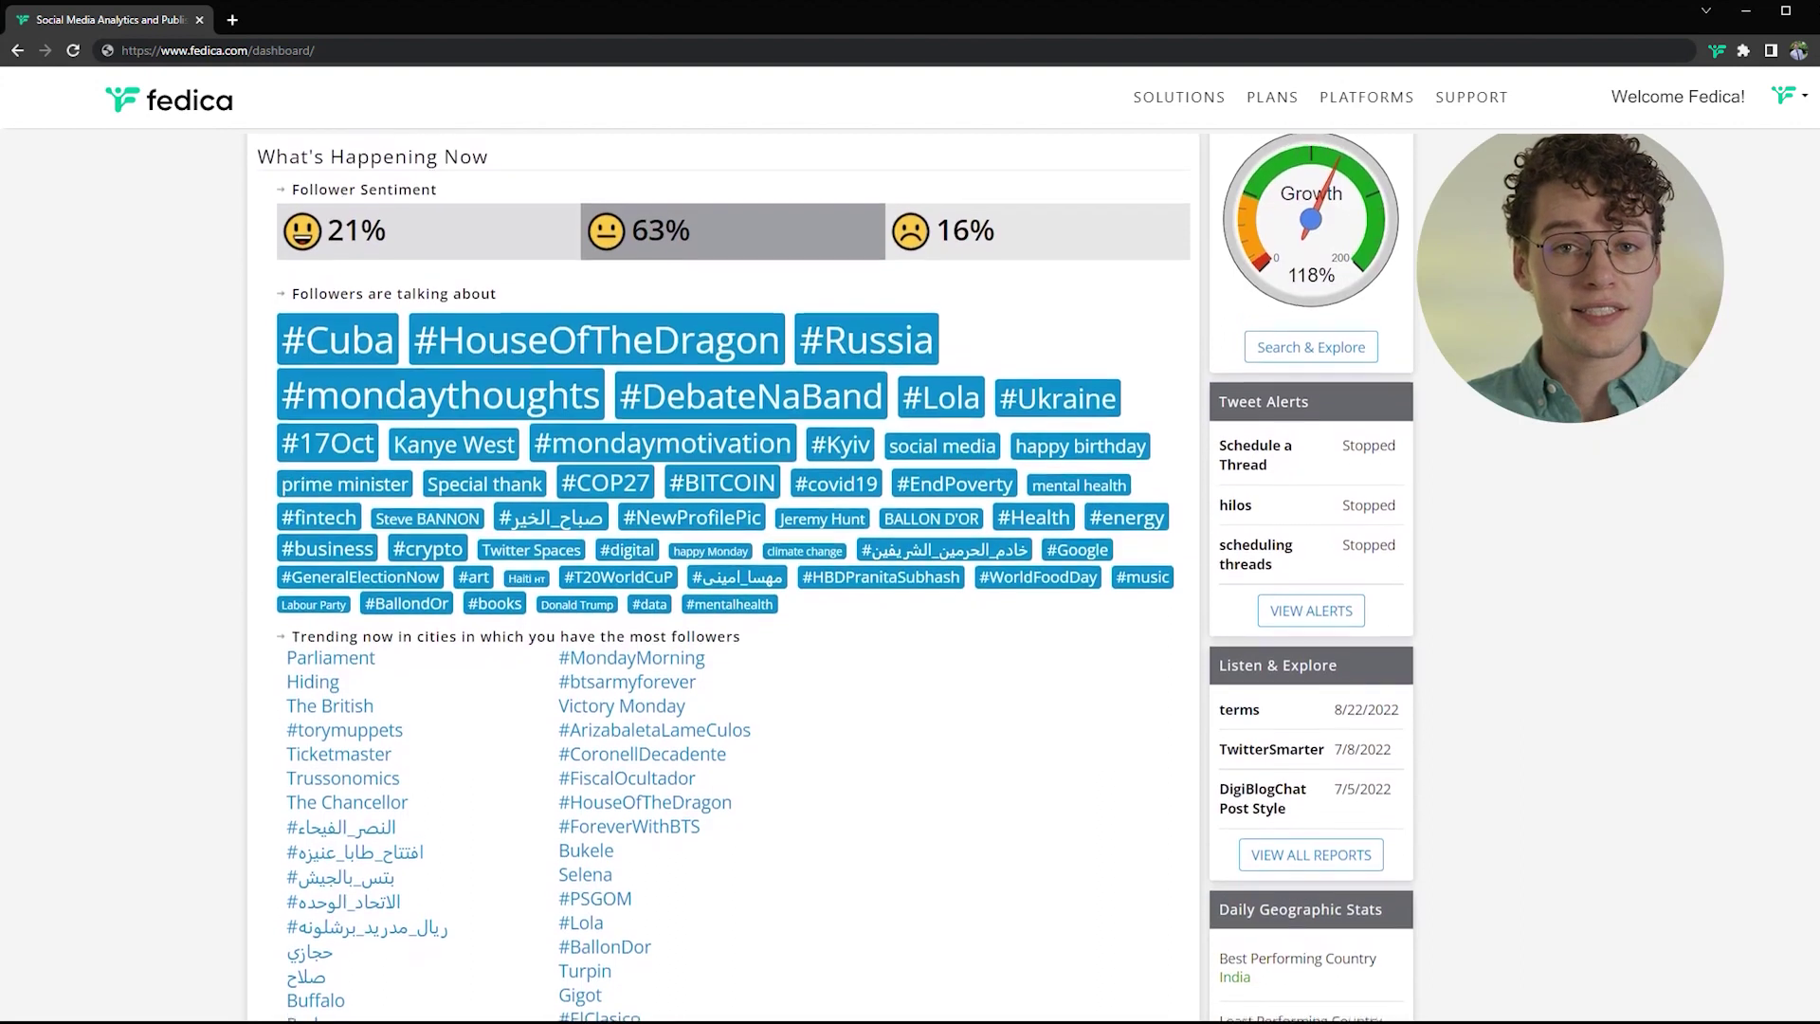
pyautogui.scroll(2, 836, 578)
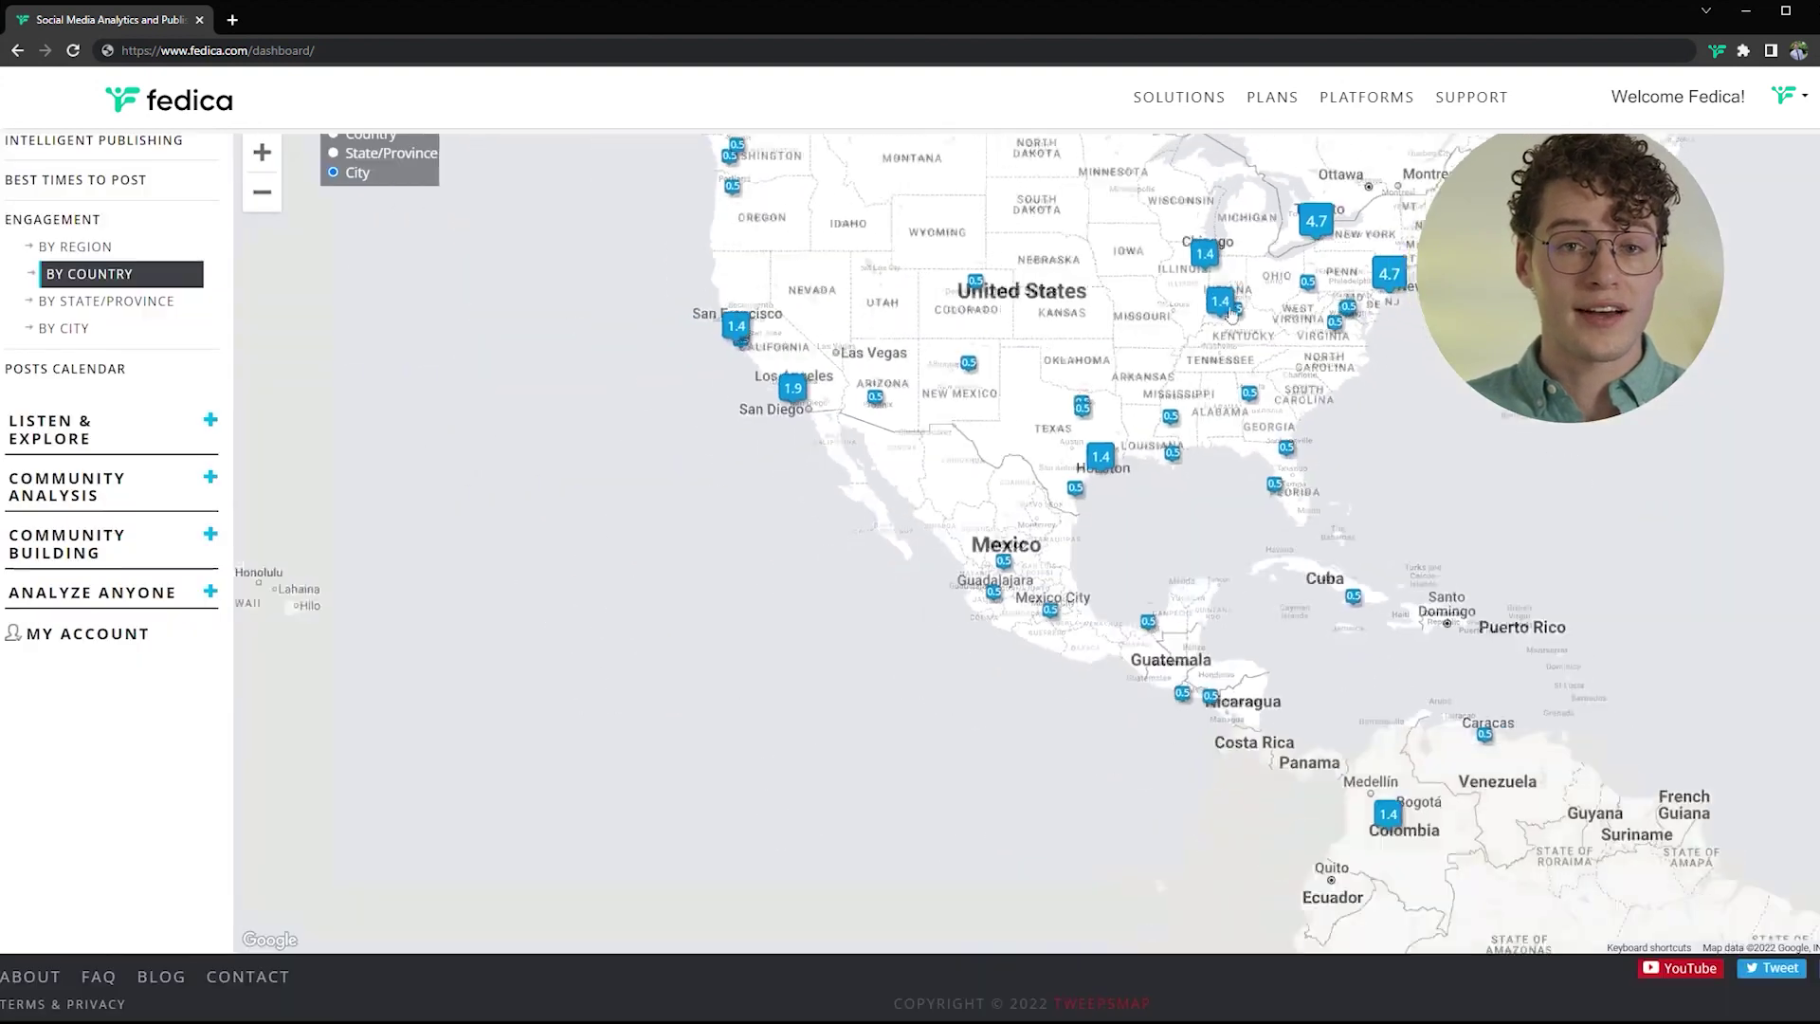
pyautogui.scroll(-1, 1230, 314)
pyautogui.click(1231, 298)
pyautogui.click(1237, 256)
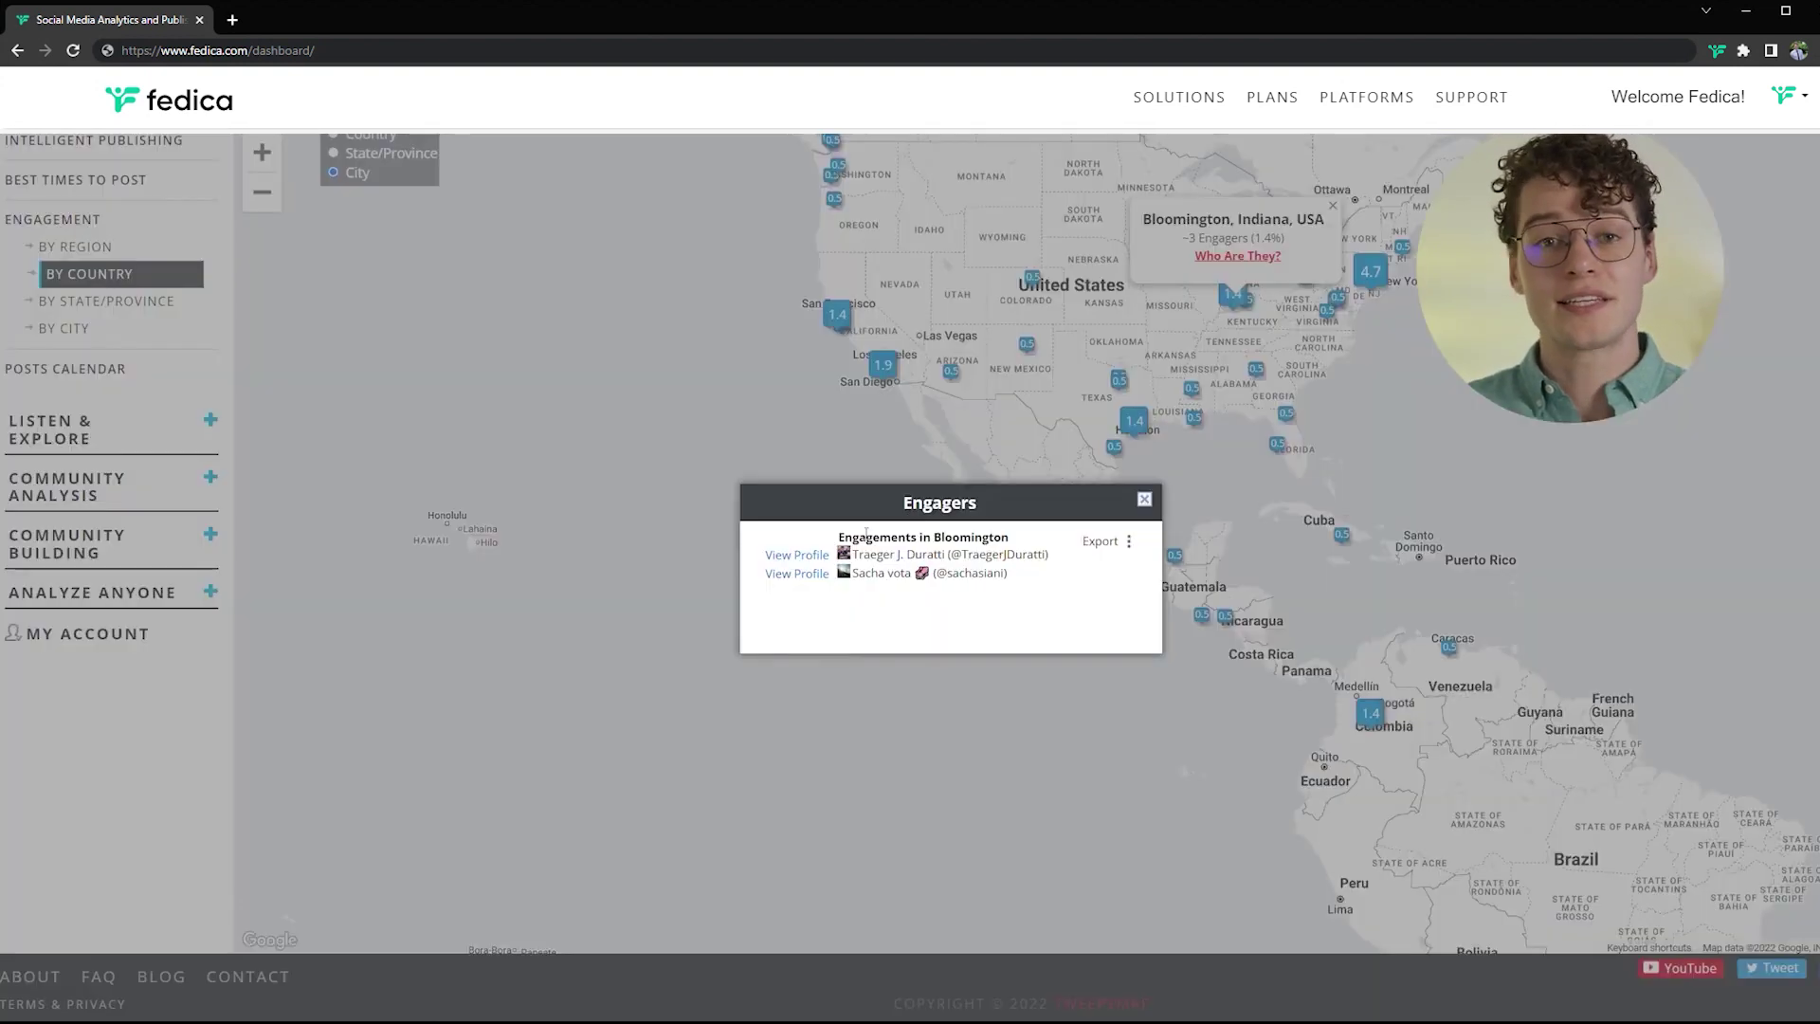
# Filter the engagement report by the keyword 'calendar' and view the Total Engagements chart
pyautogui.click(797, 228)
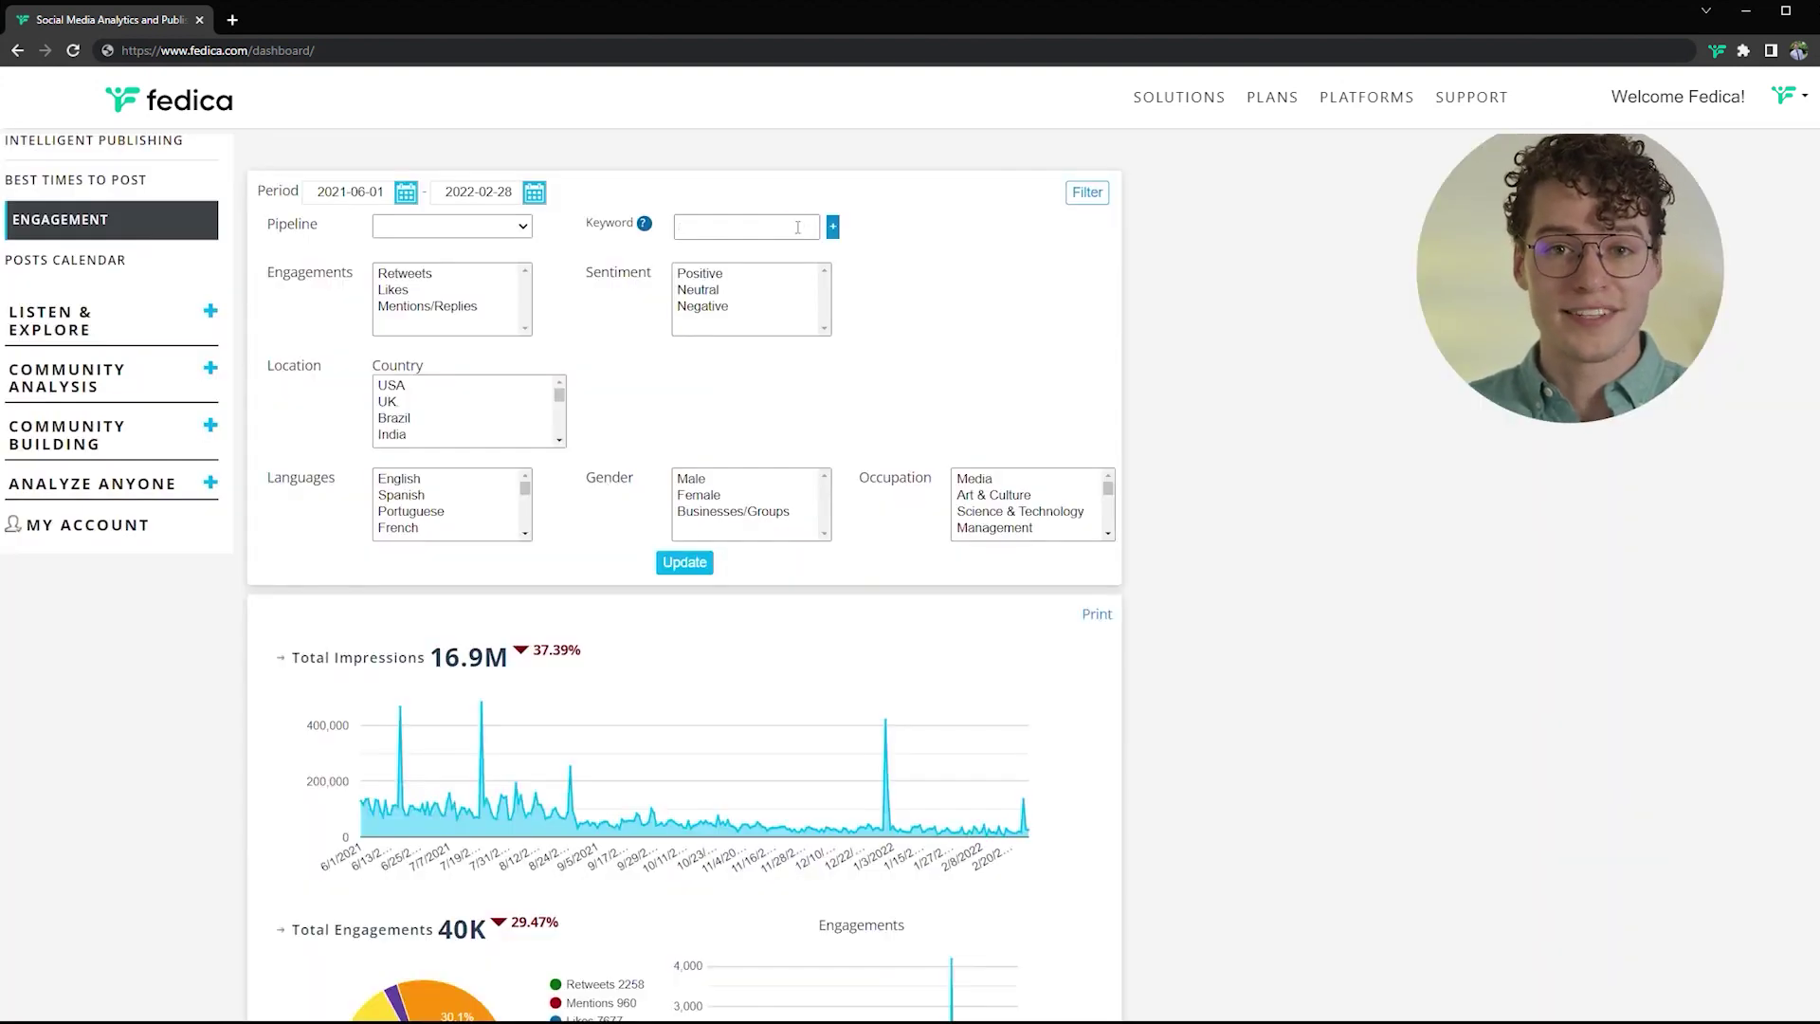
pyautogui.write('calendar')
pyautogui.press('Return')
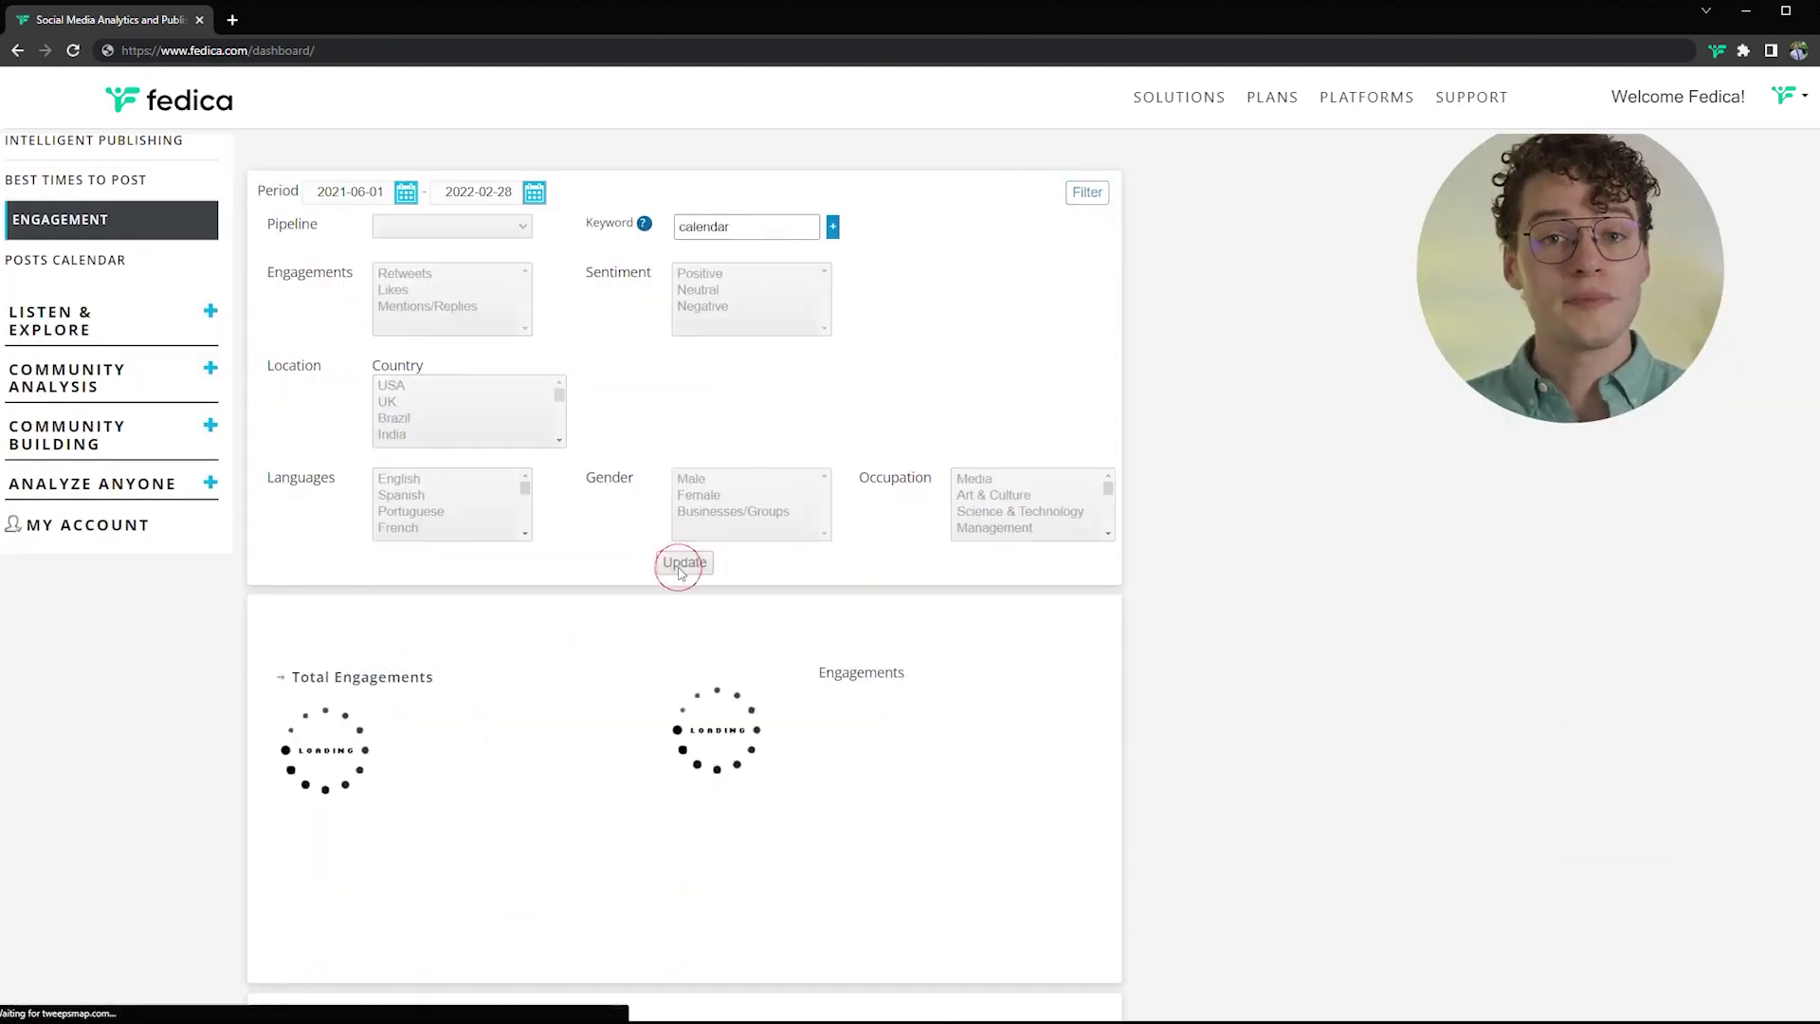
pyautogui.scroll(-4, 1172, 576)
# Set the search location to California, USA and add another location entry
pyautogui.scroll(-5, 1172, 575)
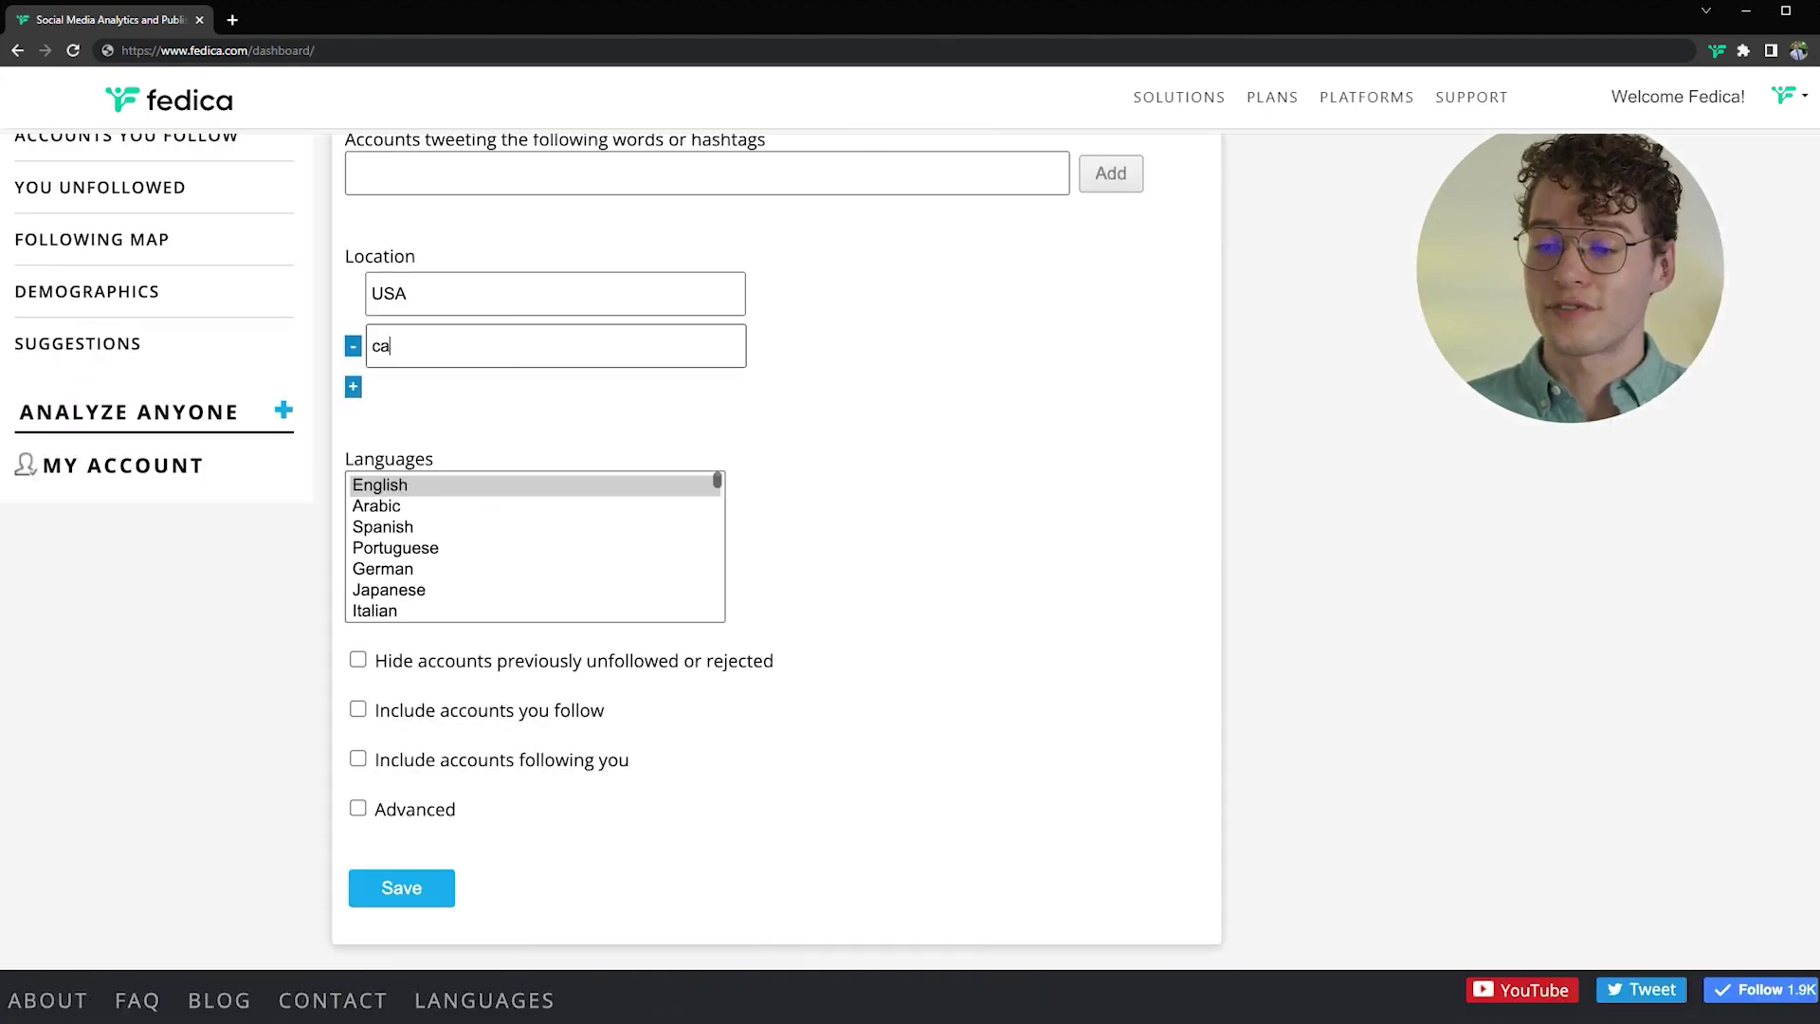
pyautogui.write('li')
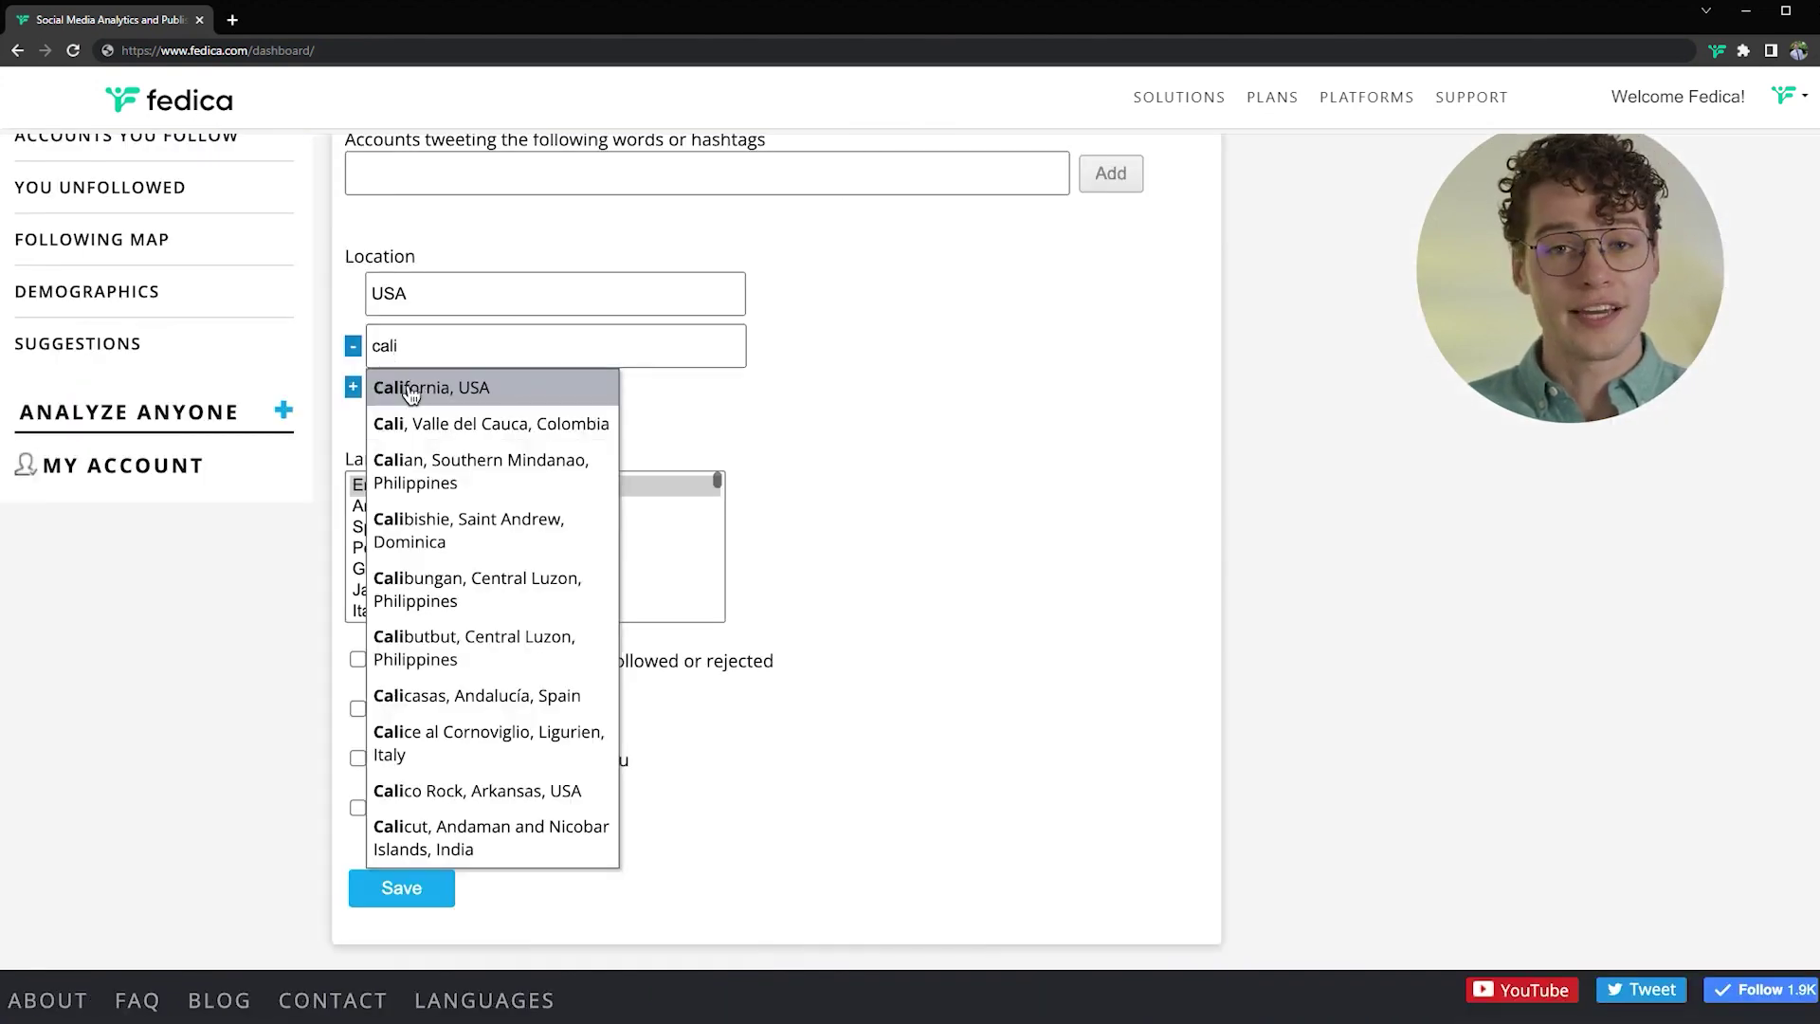
pyautogui.click(409, 393)
pyautogui.scroll(-1, 410, 393)
pyautogui.click(352, 342)
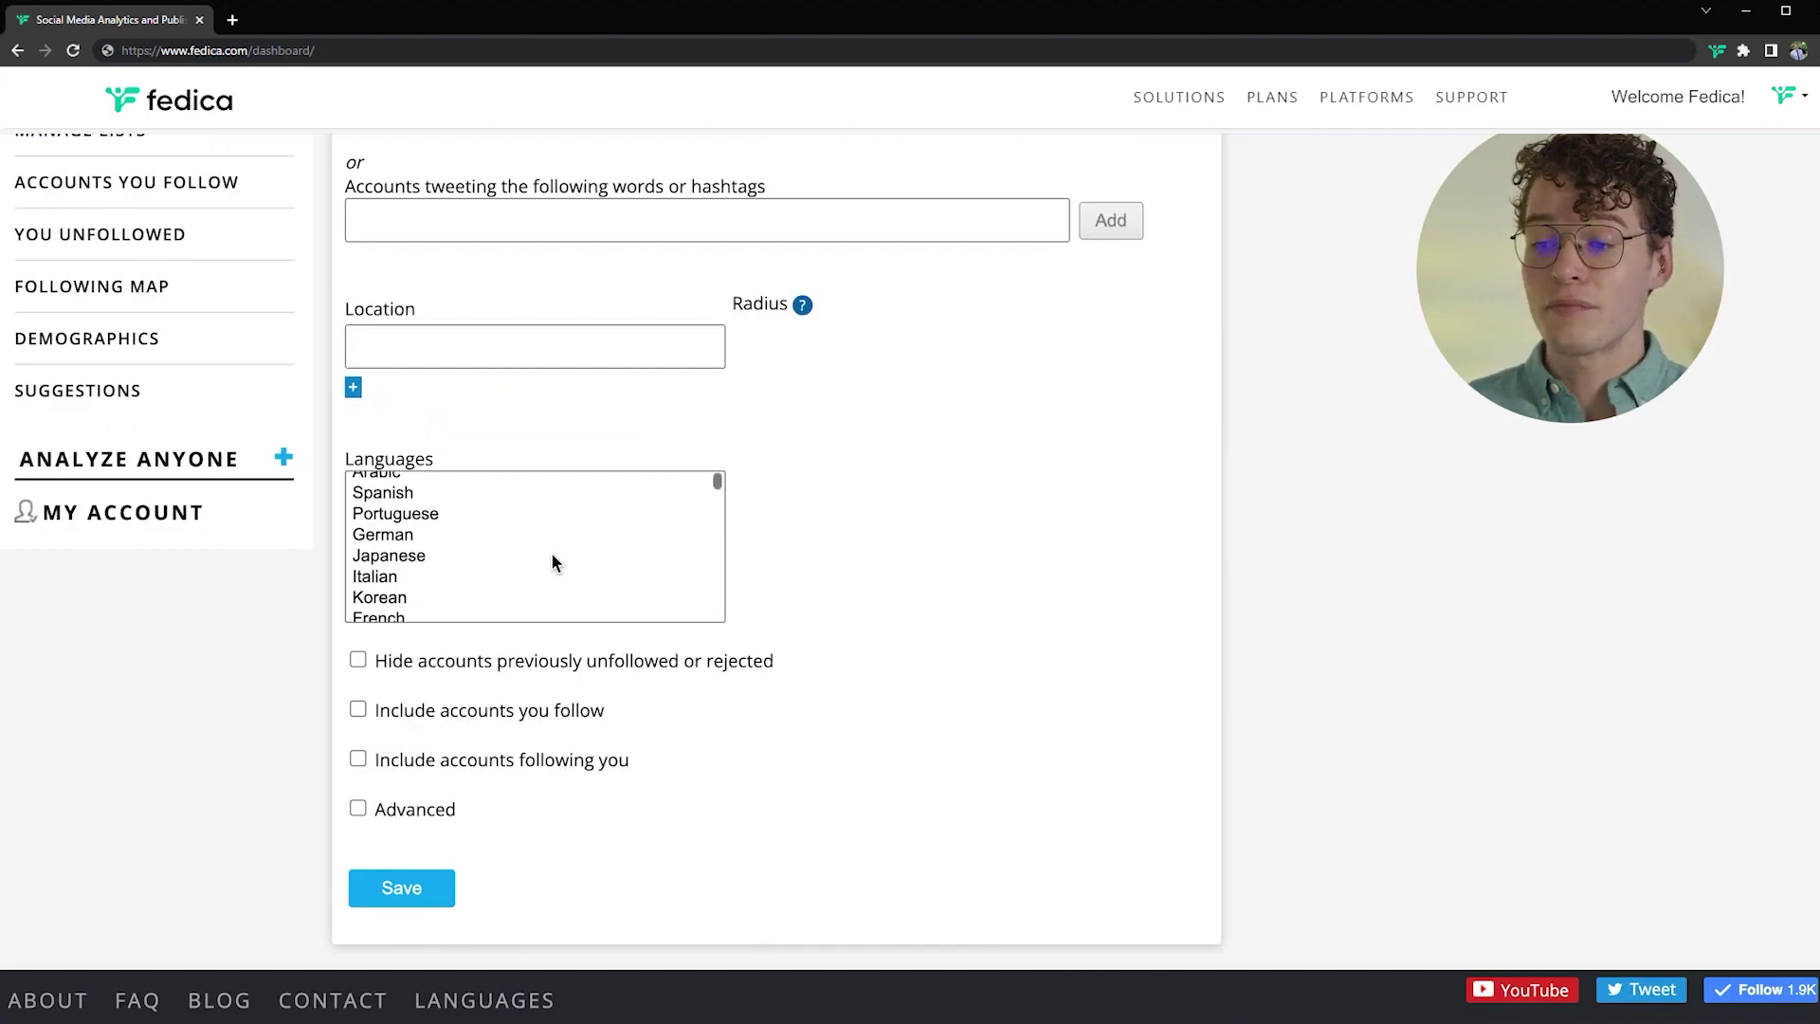
# Turn on Advanced to reveal the extra search filters
pyautogui.scroll(-3, 553, 561)
pyautogui.scroll(-6, 555, 561)
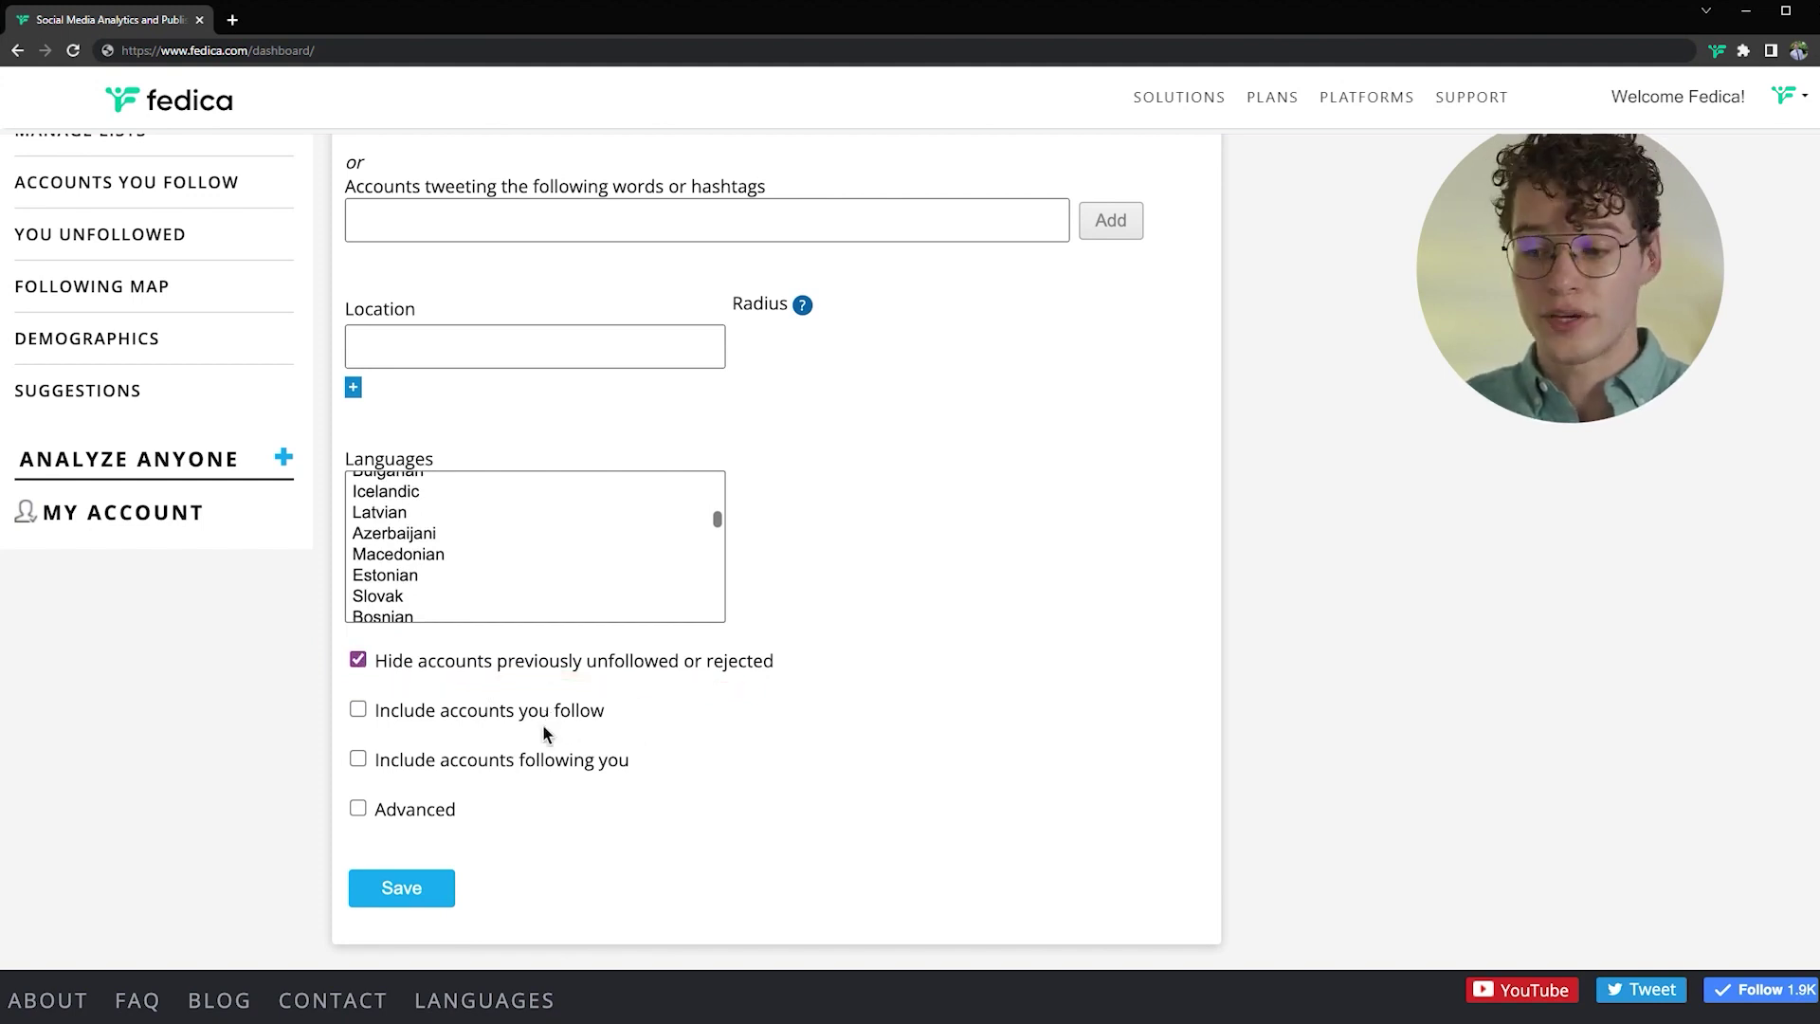
pyautogui.click(357, 809)
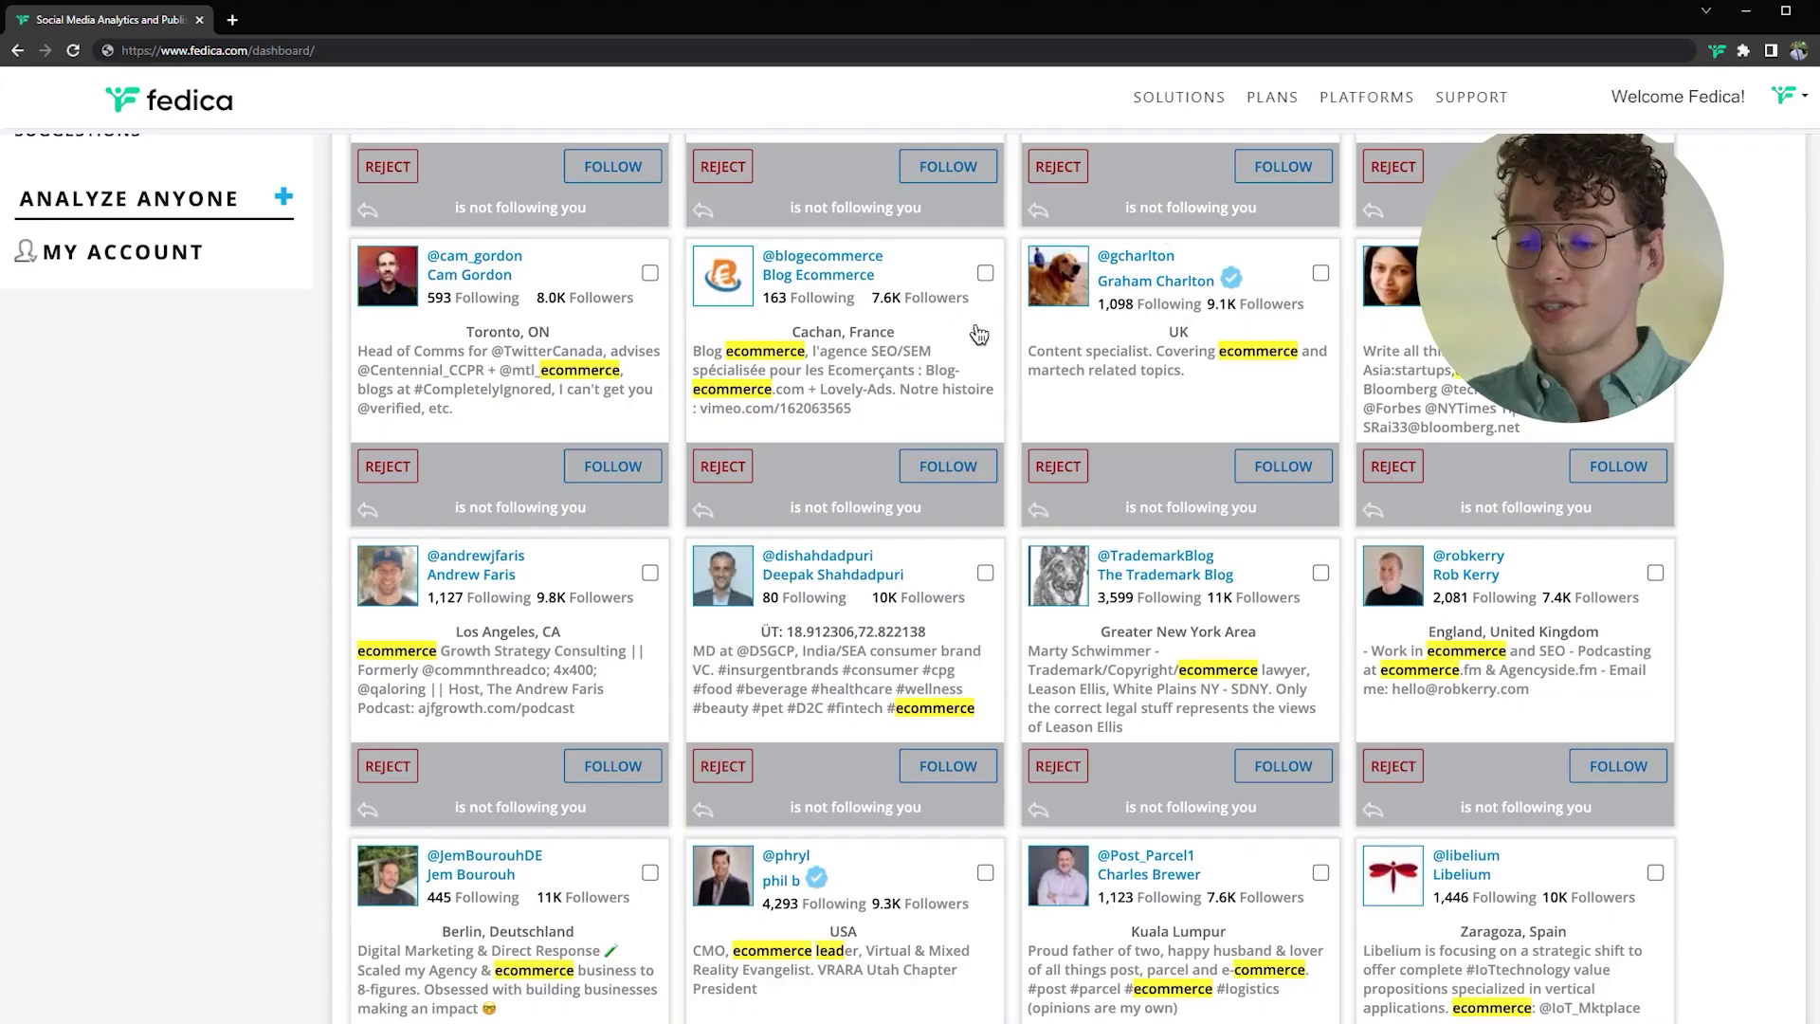
# Preview Blog Ecommerce, then select all 4533 results and check the Send Selection To options
pyautogui.click(973, 329)
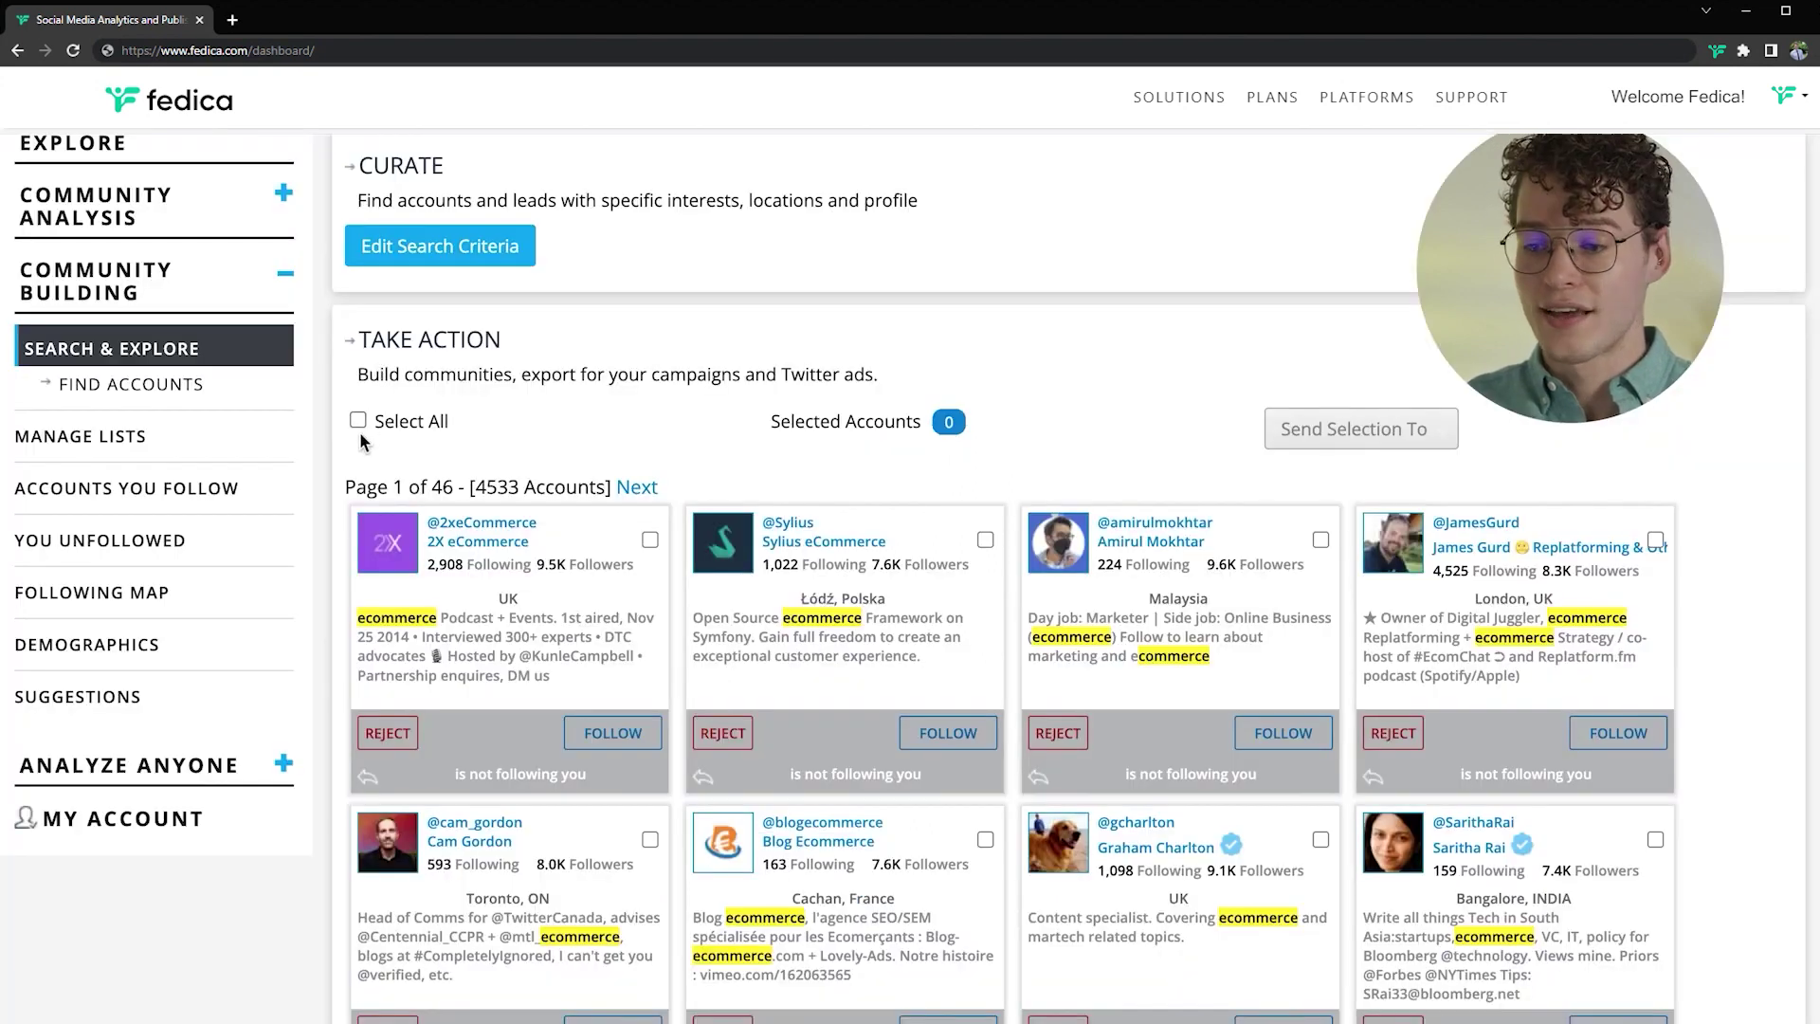
pyautogui.click(358, 422)
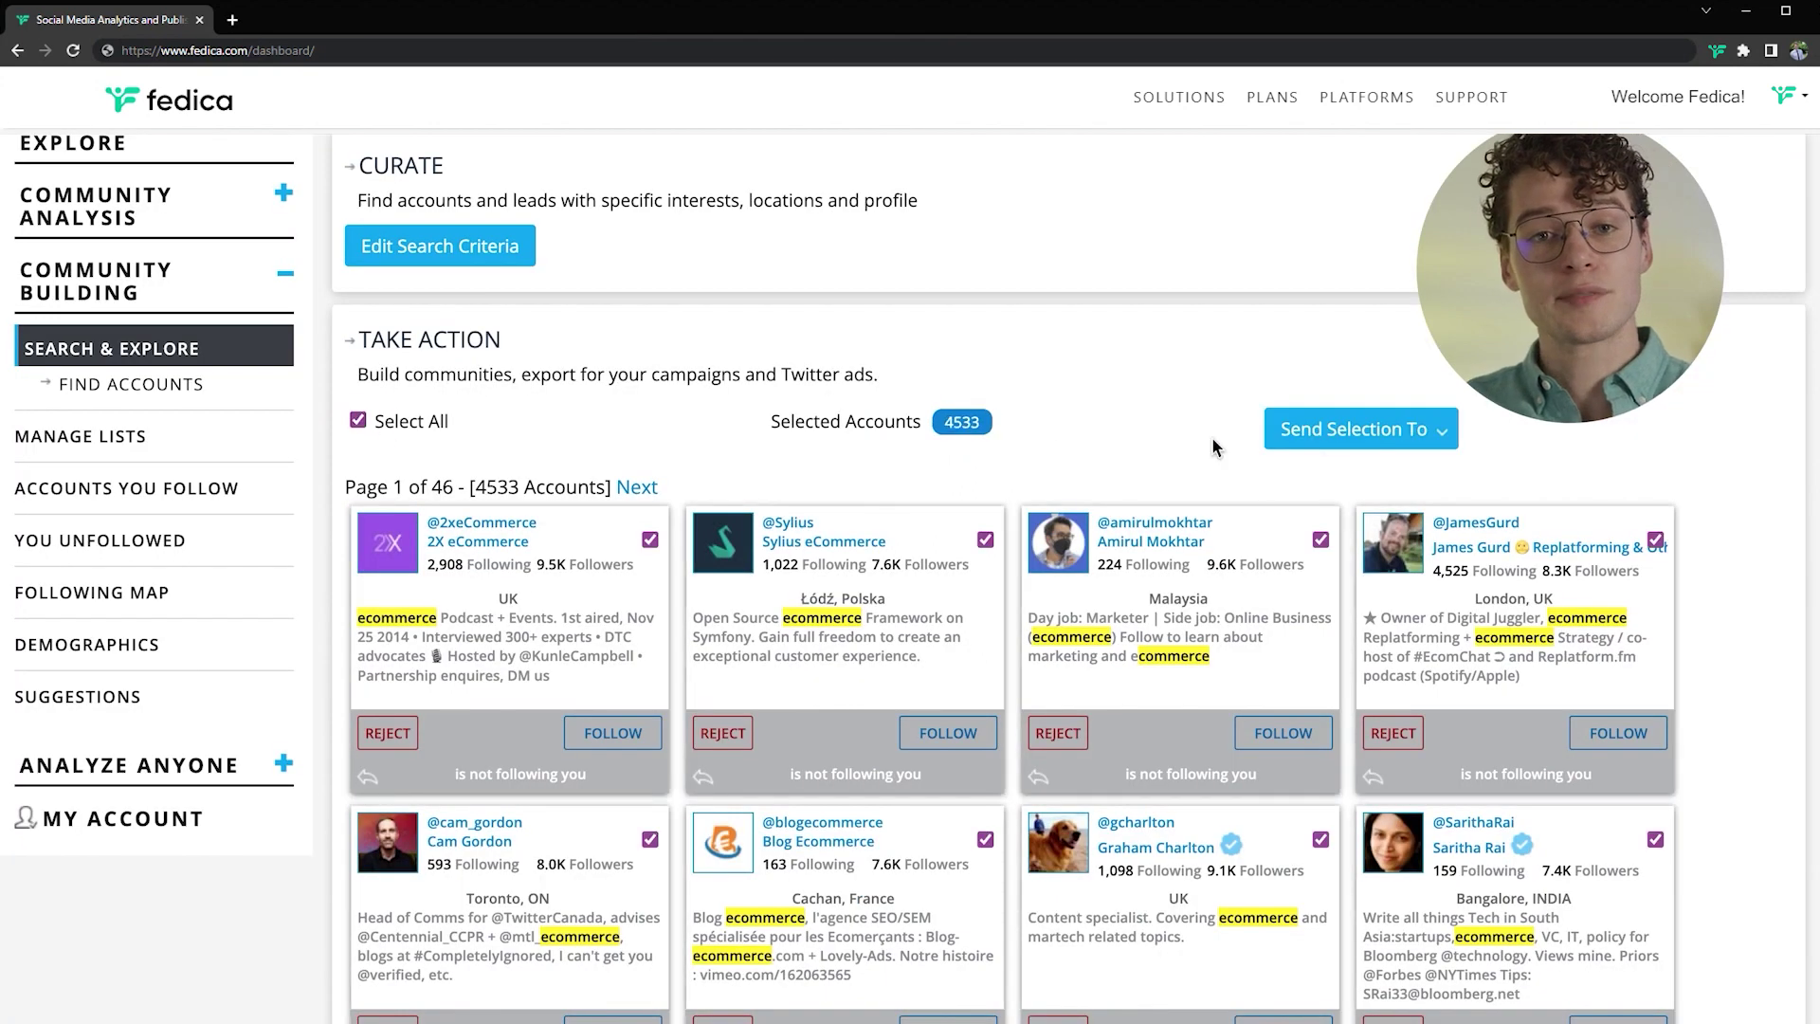
pyautogui.click(1350, 436)
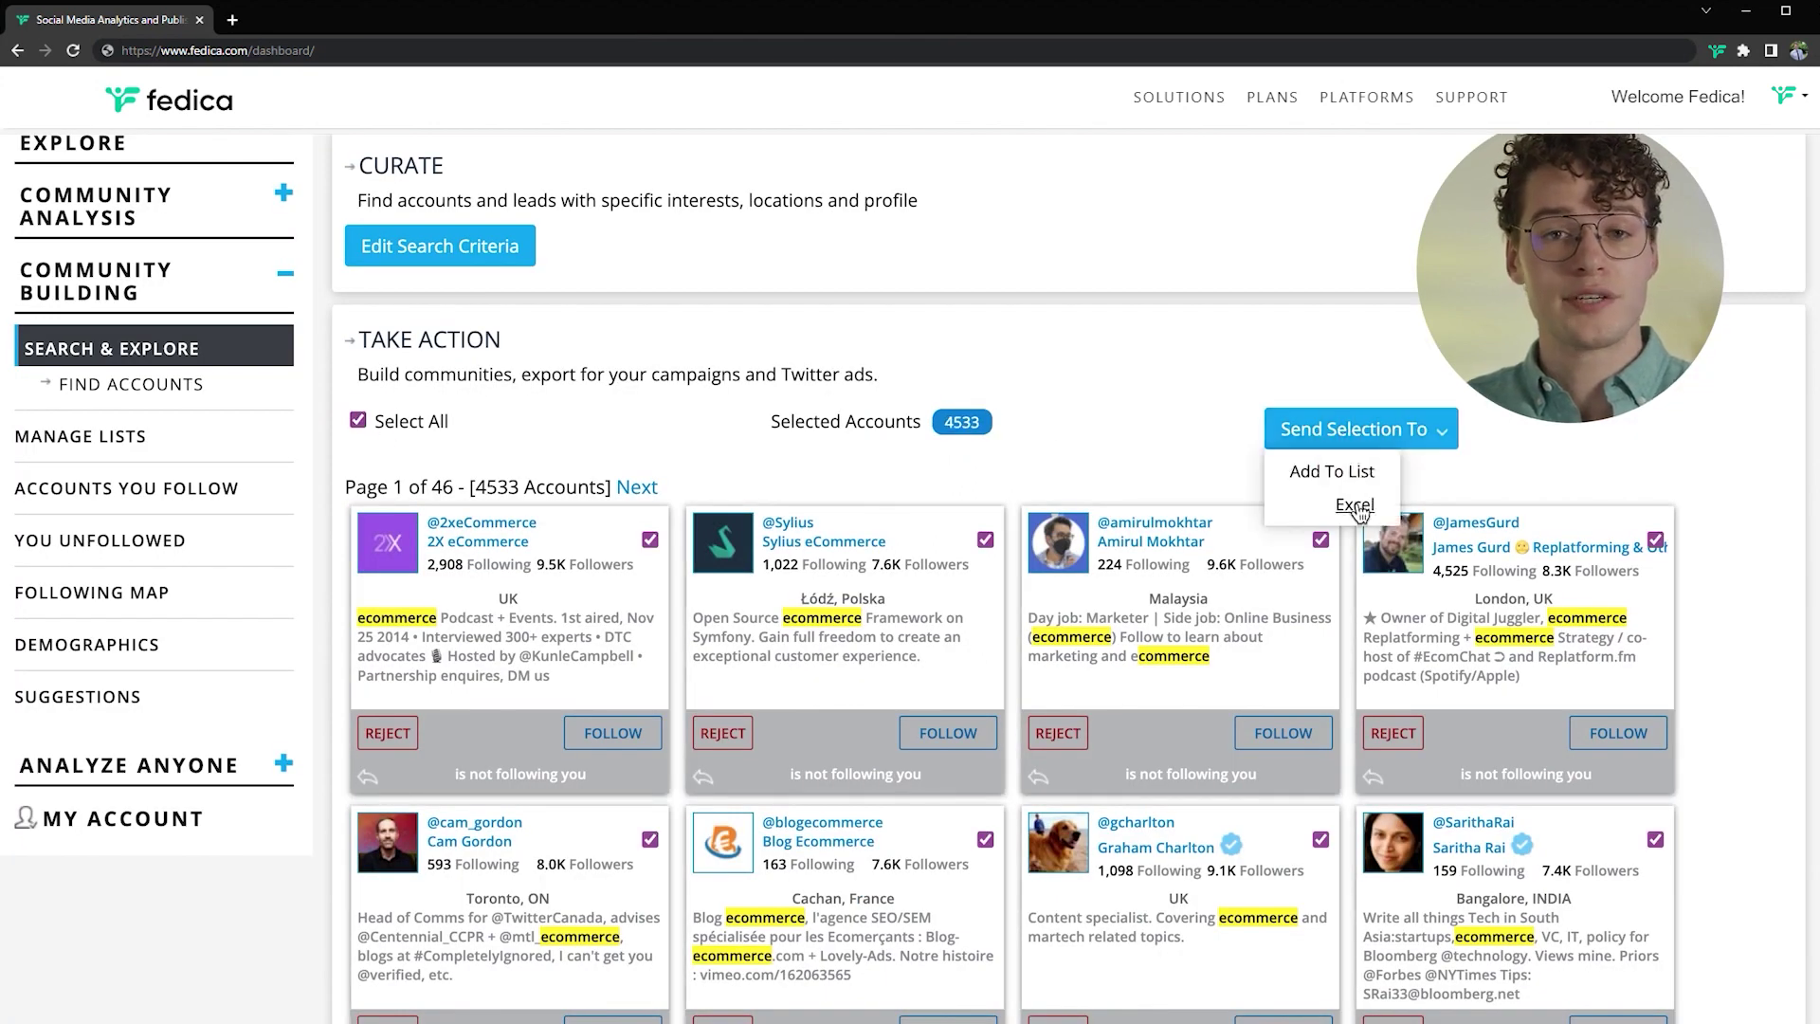
pyautogui.click(1097, 425)
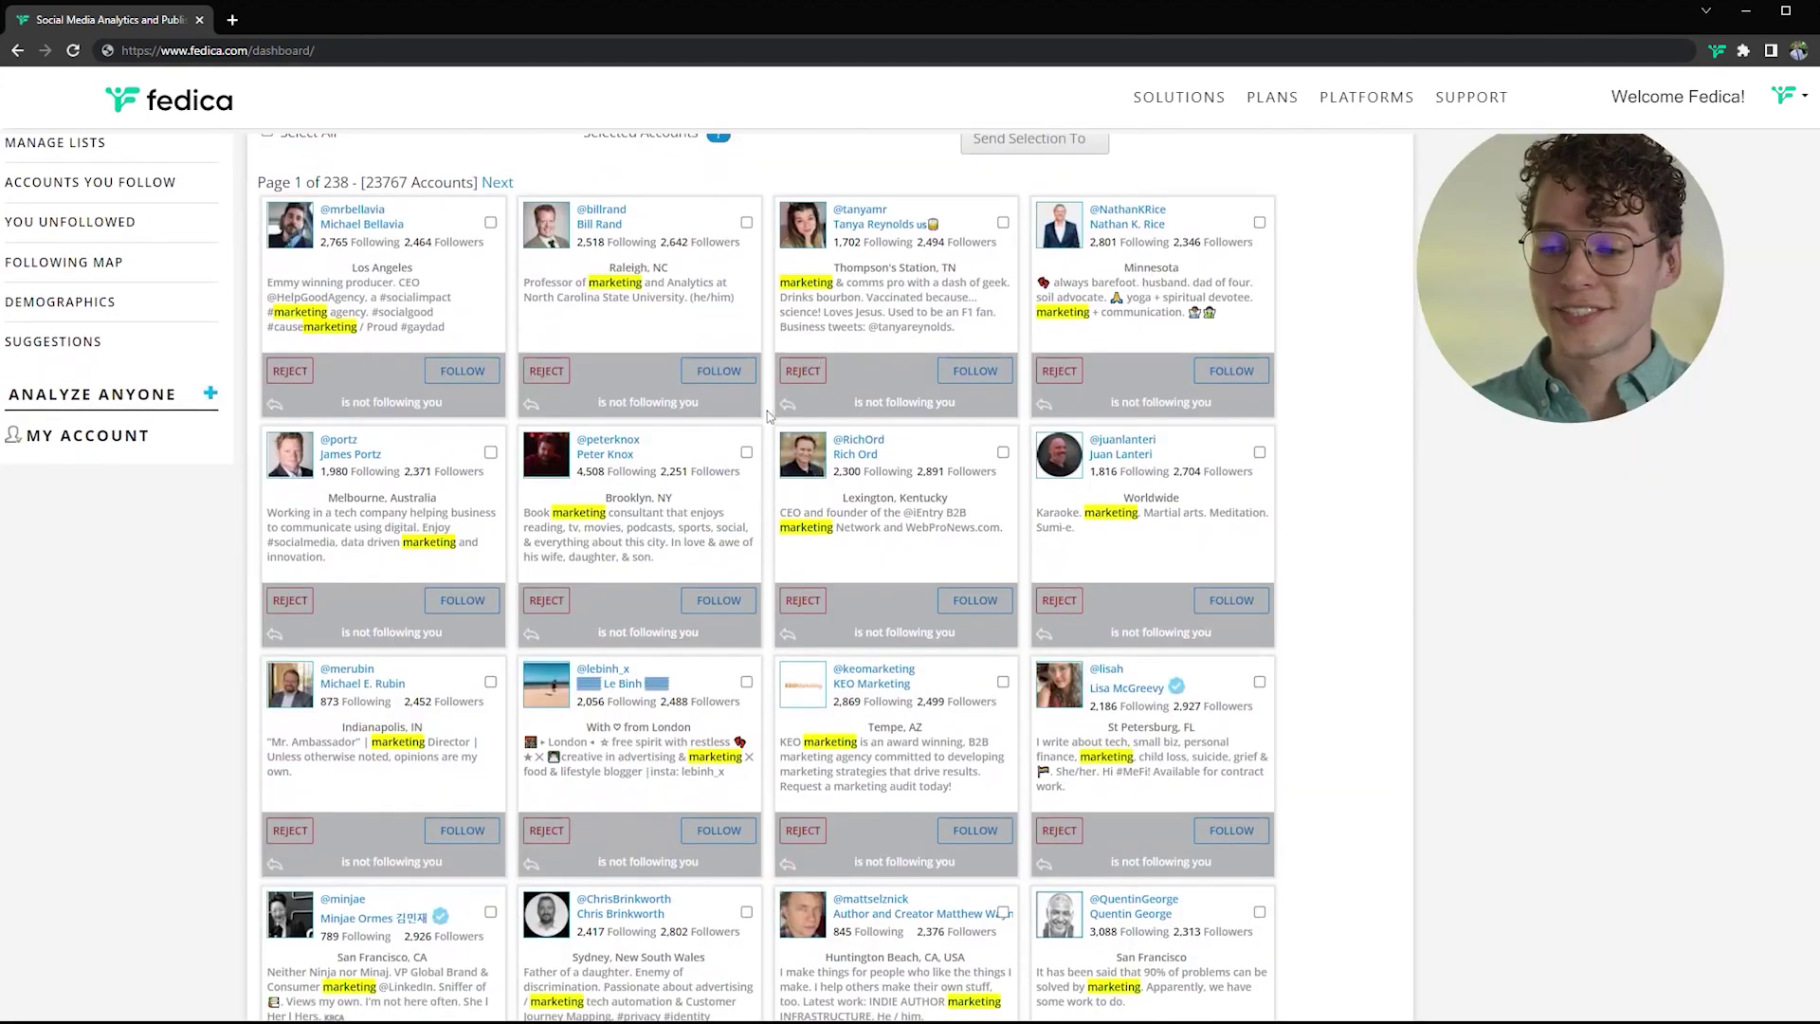
# Follow the Brooklyn book-marketing consultant and the Sydney marketing-tech account
pyautogui.scroll(-2, 769, 416)
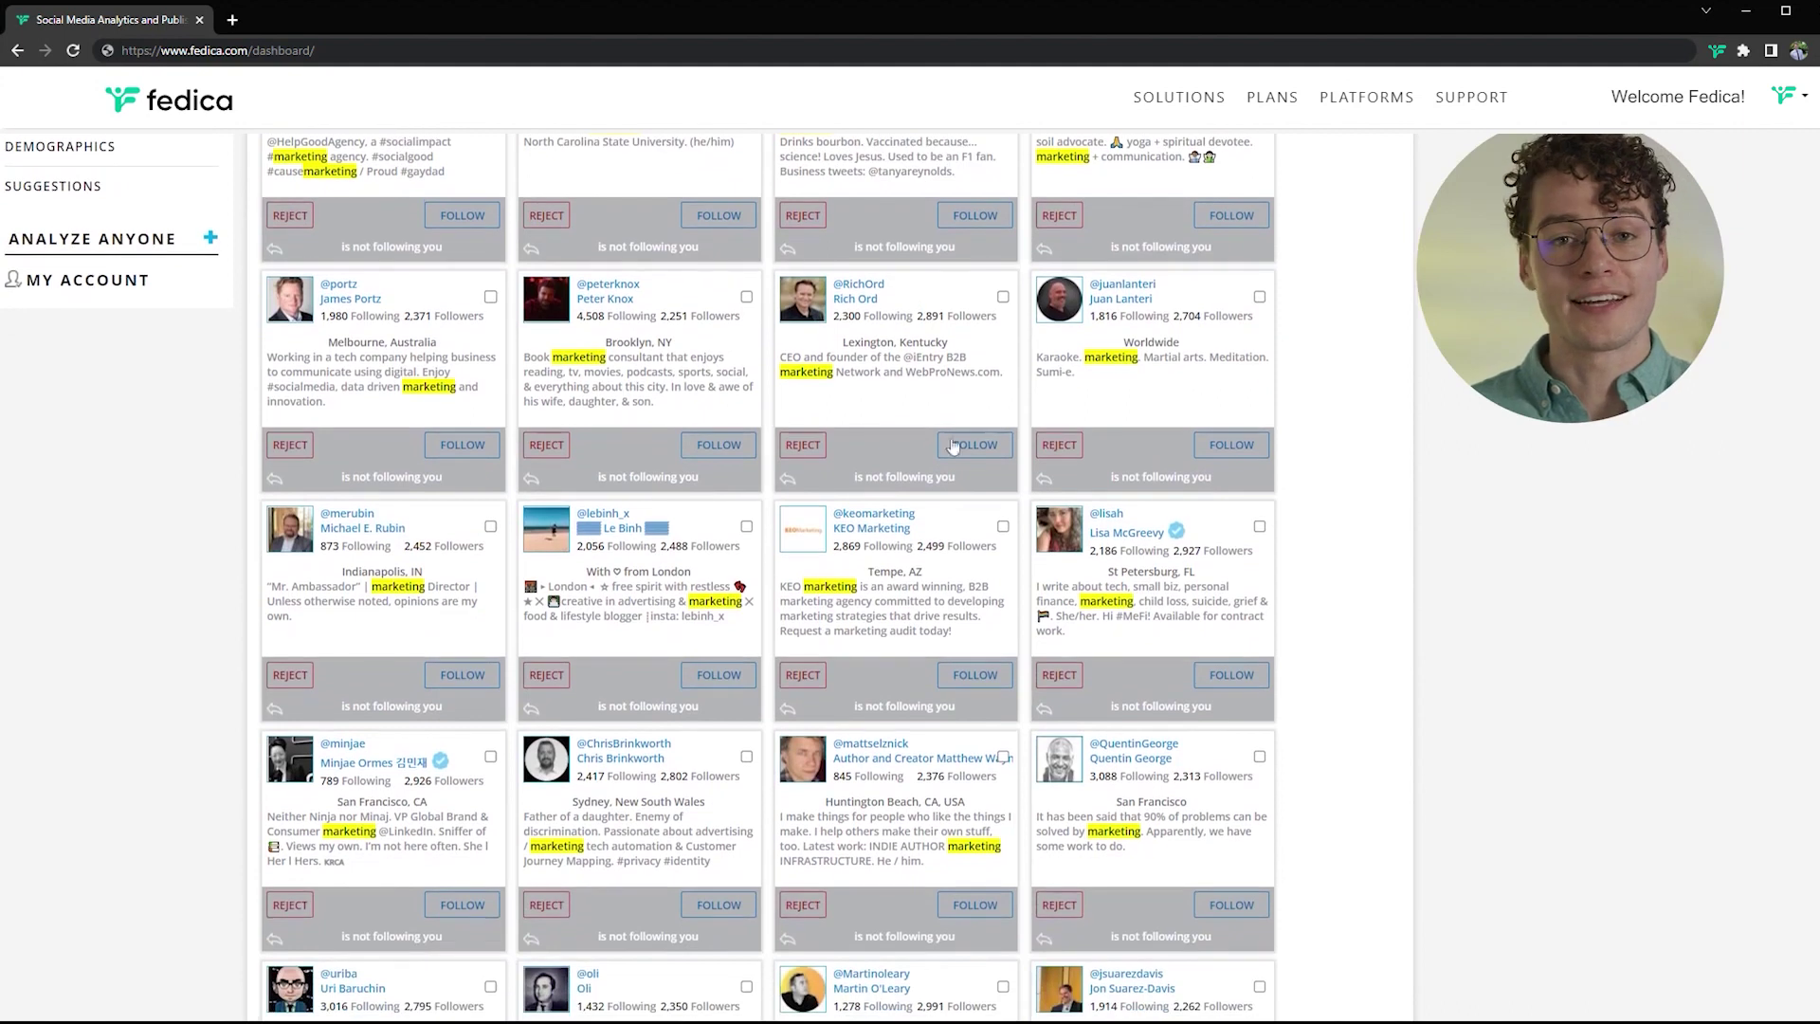
pyautogui.click(689, 447)
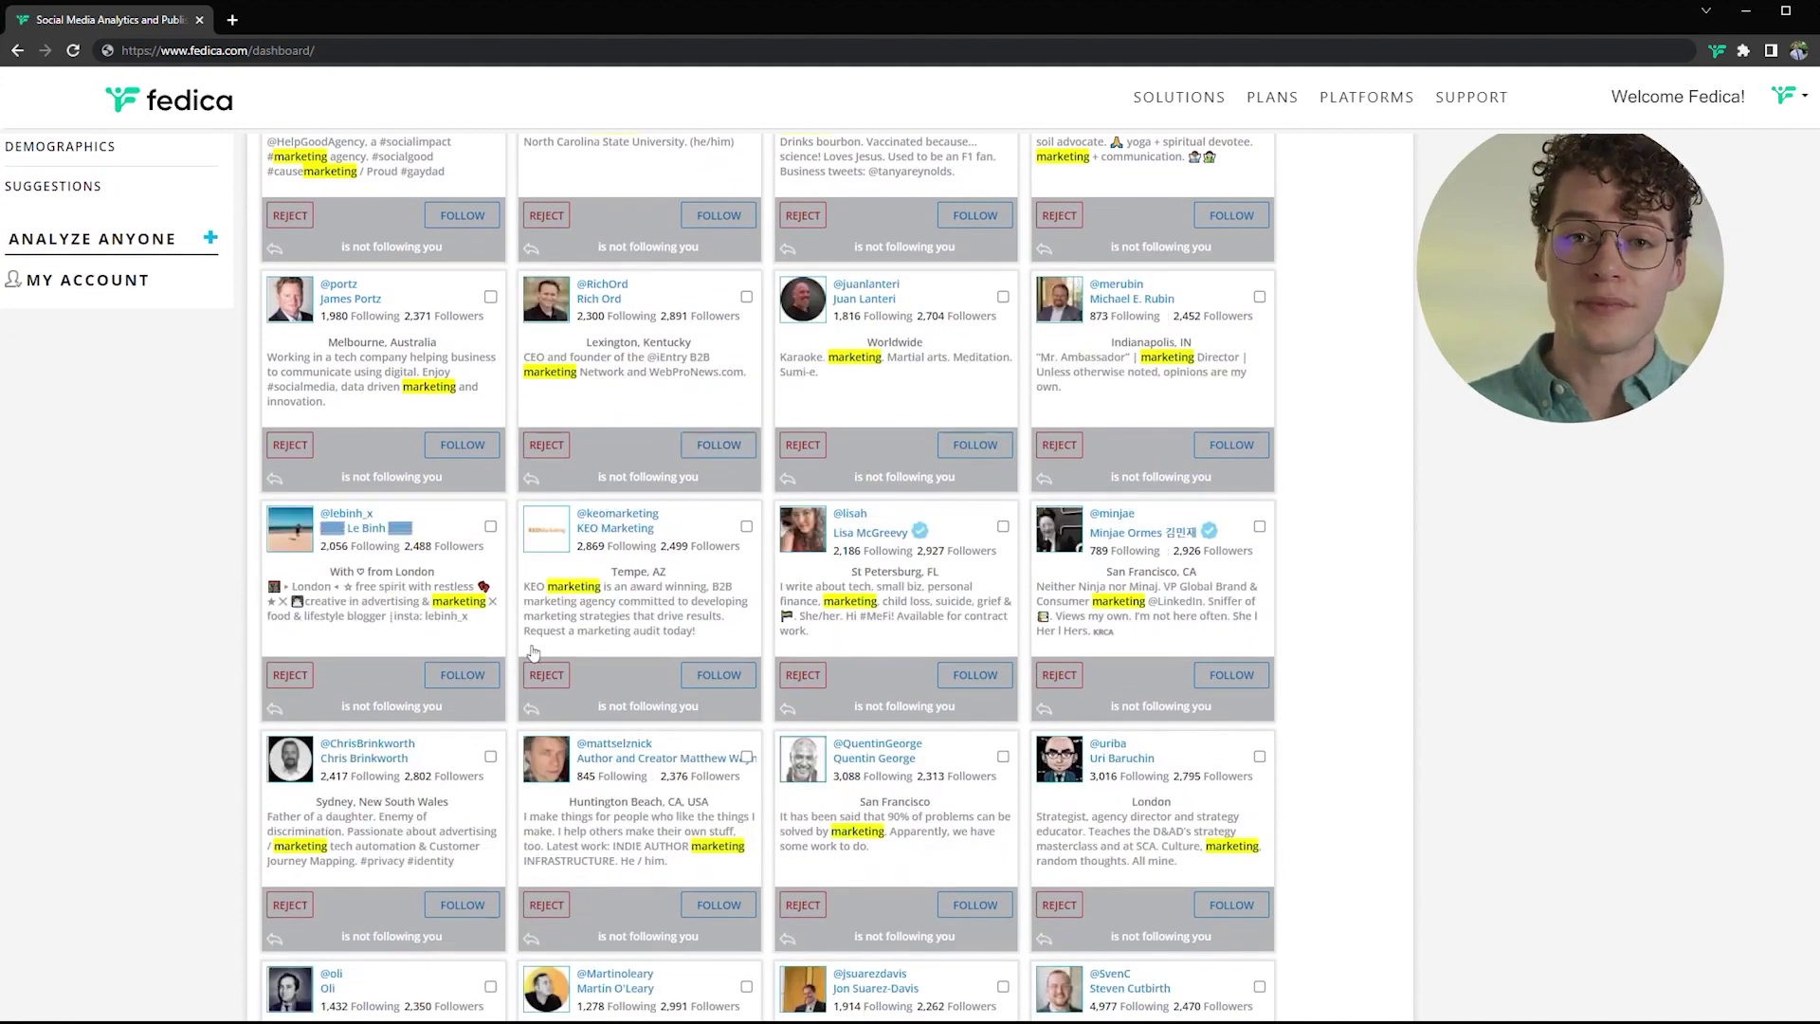
pyautogui.scroll(-2, 650, 673)
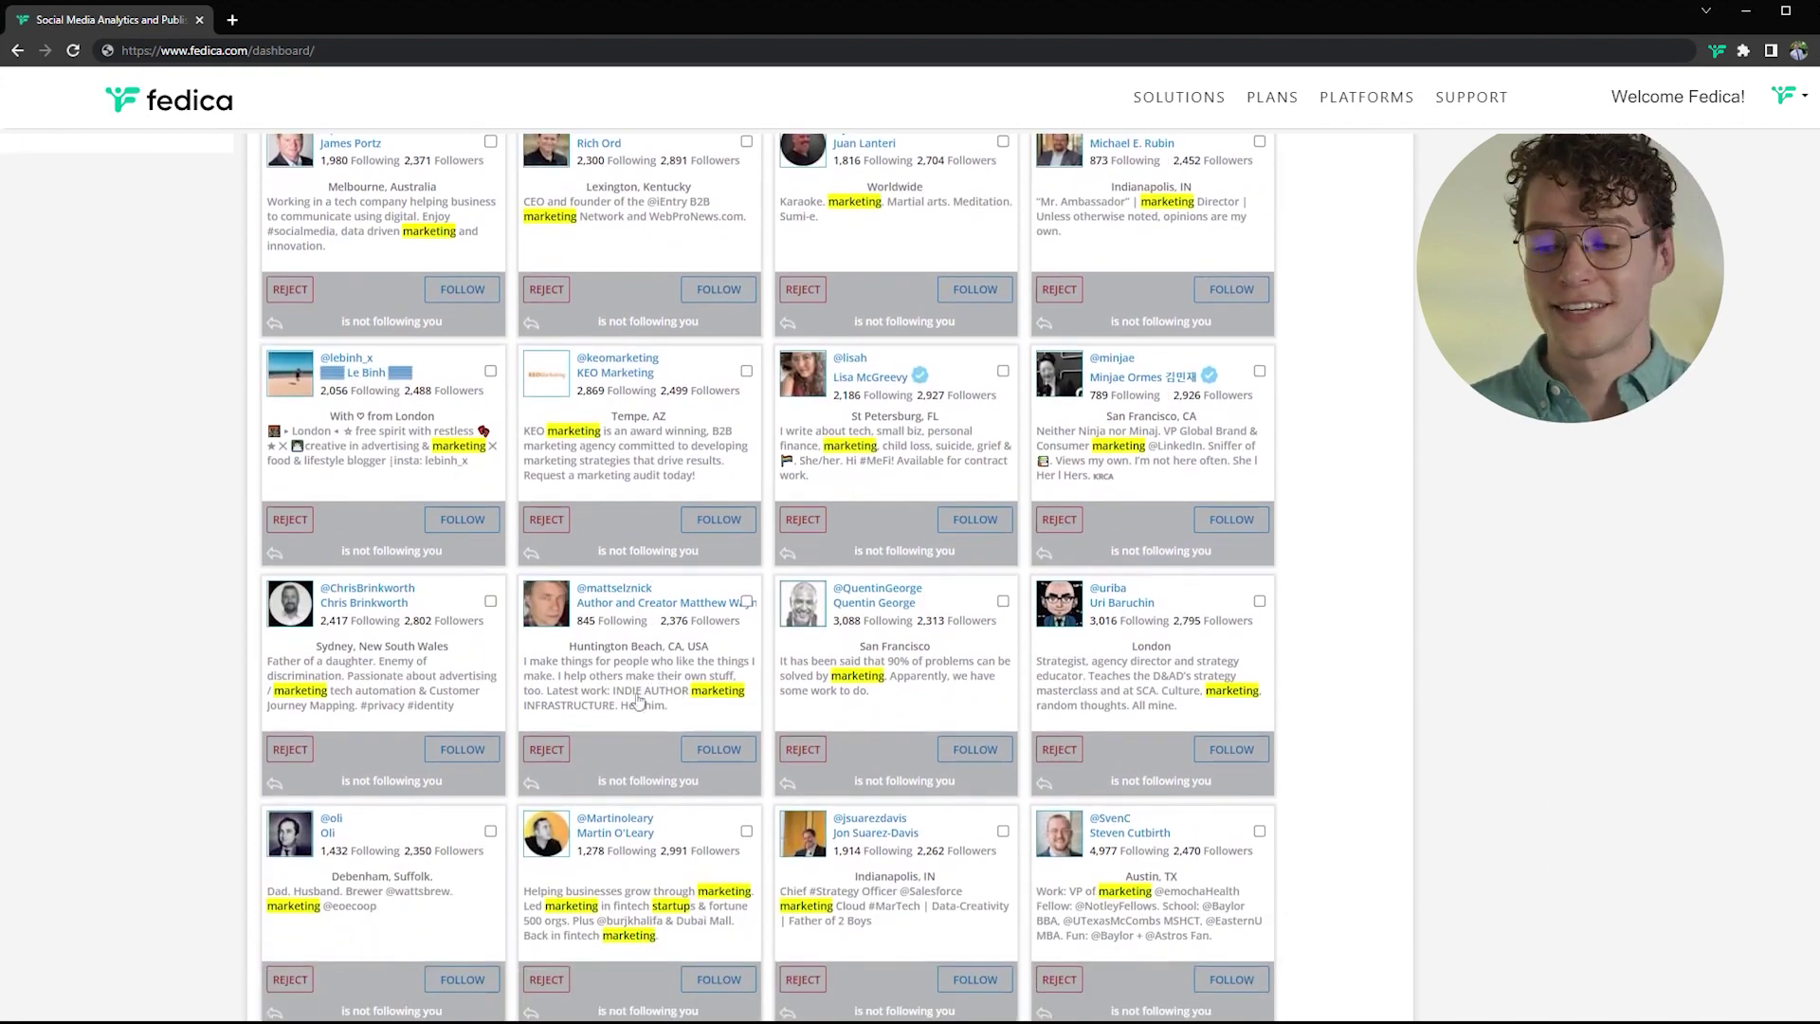
pyautogui.click(463, 750)
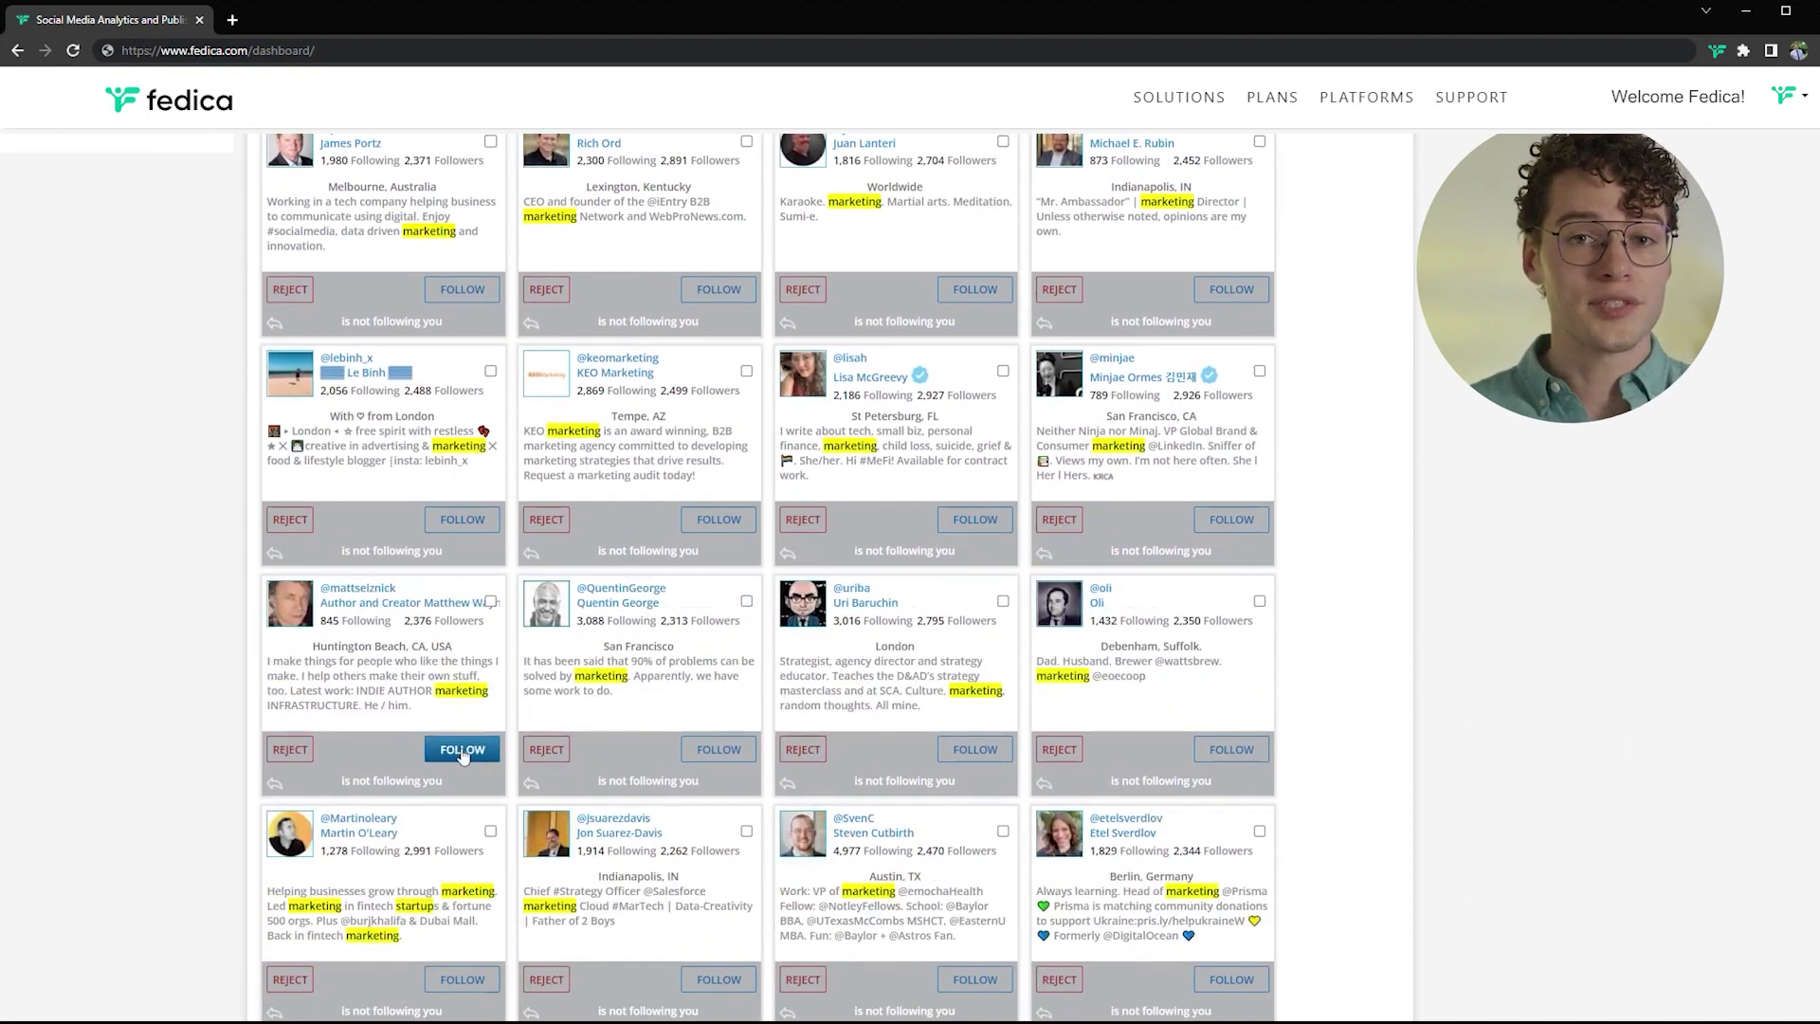
pyautogui.scroll(-3, 816, 706)
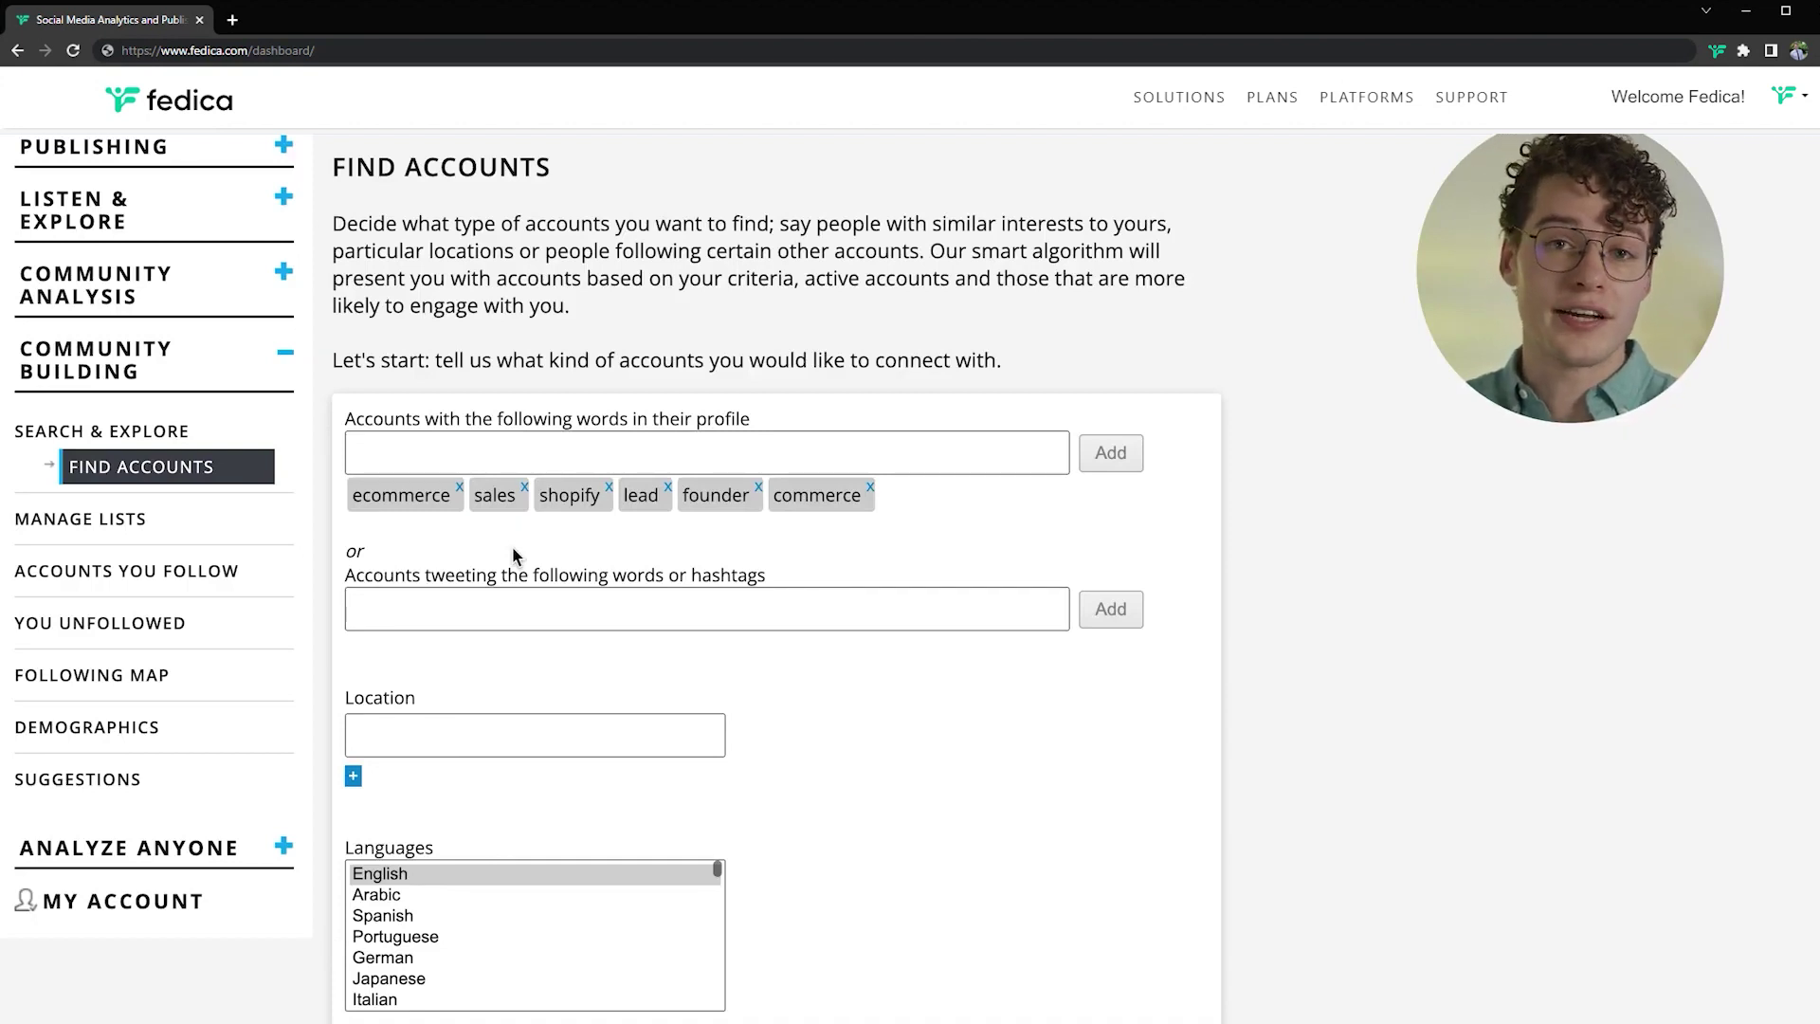
# Put the cursor in the Find Accounts keyword field to start entering search terms
pyautogui.click(453, 440)
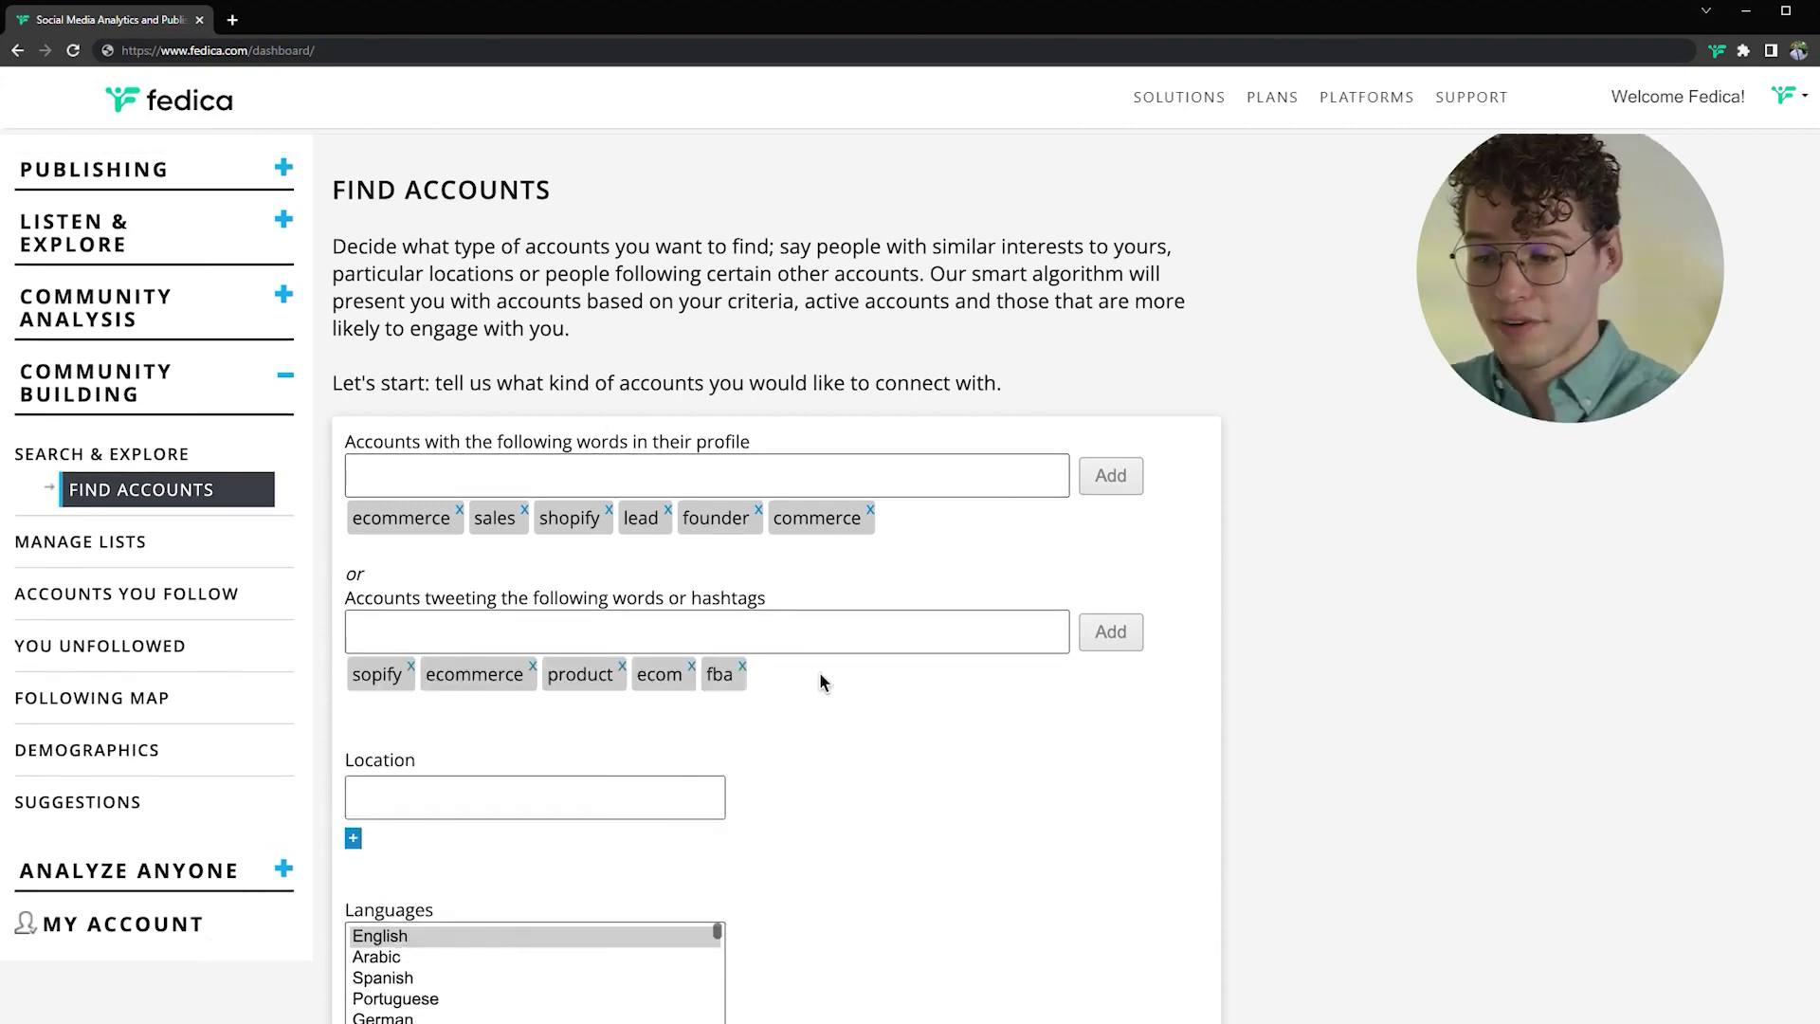
# Hide previously unfollowed or rejected accounts and enable the Advanced filters
pyautogui.scroll(-3, 819, 671)
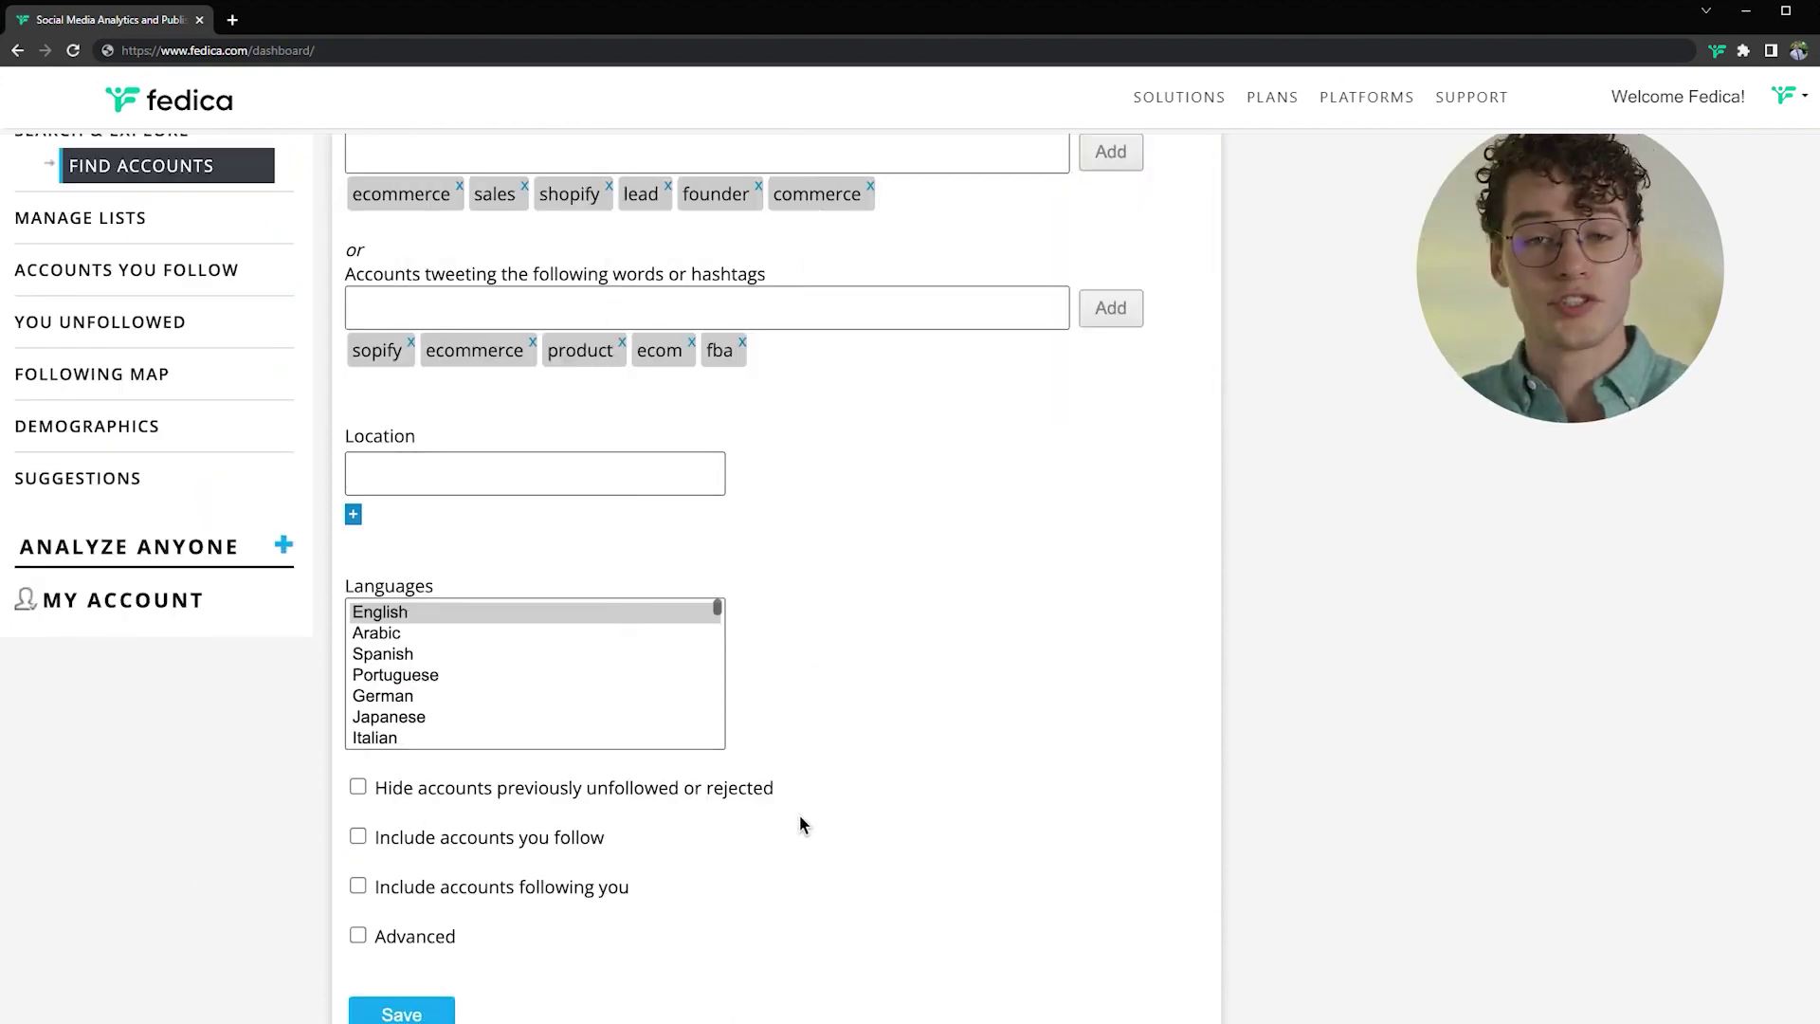
pyautogui.scroll(-1, 557, 813)
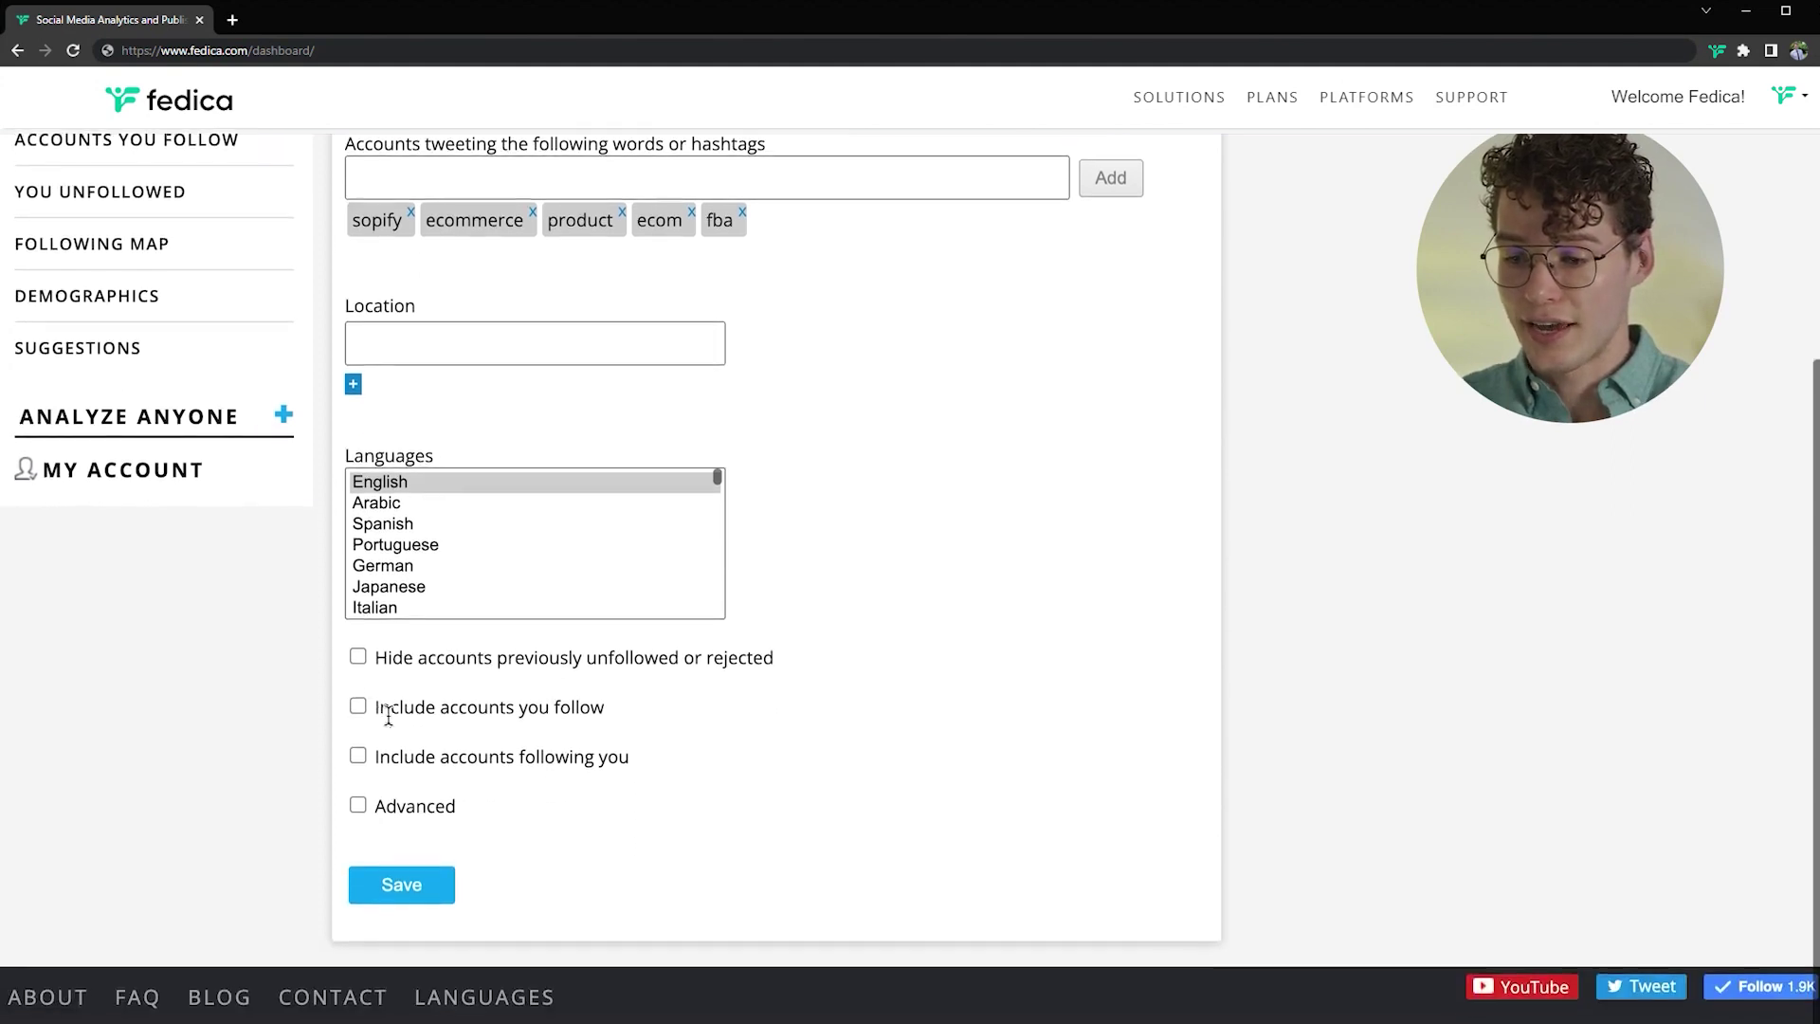
pyautogui.click(358, 660)
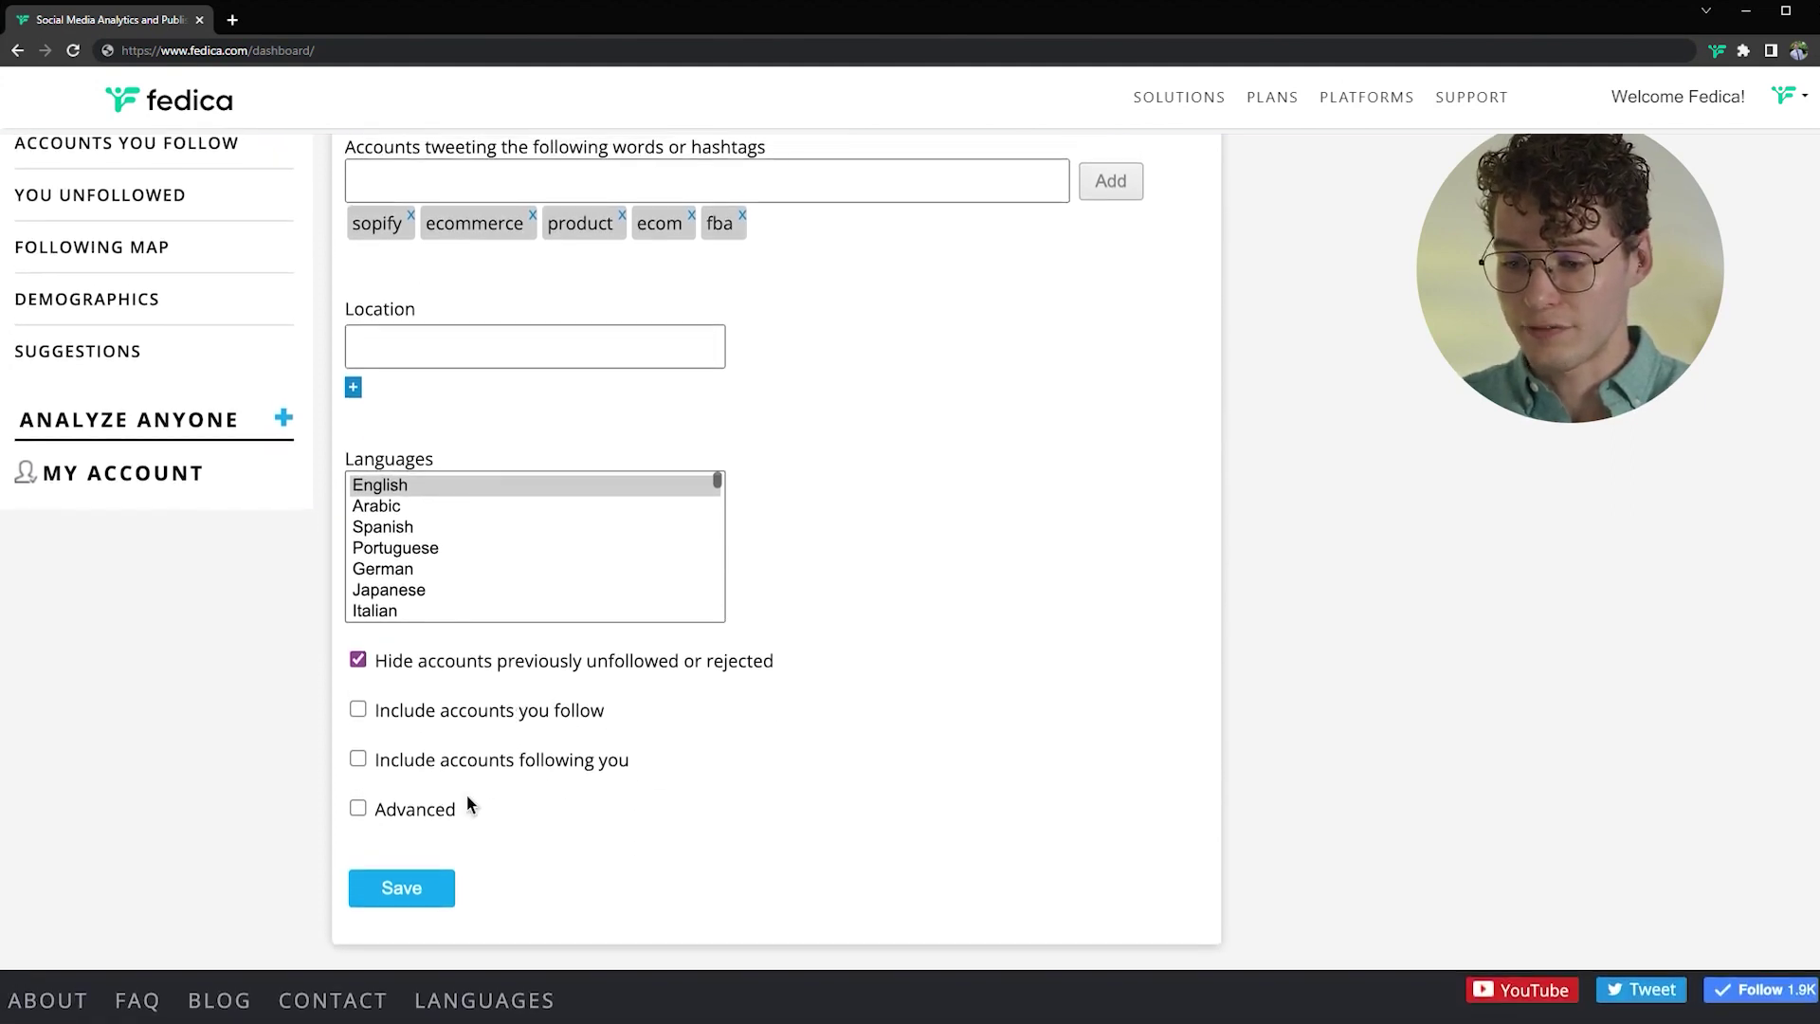
pyautogui.click(356, 808)
pyautogui.scroll(-2, 691, 813)
# Limit Follower Count to 7000–11000 and Following to under 7000
pyautogui.click(636, 574)
pyautogui.write('7000')
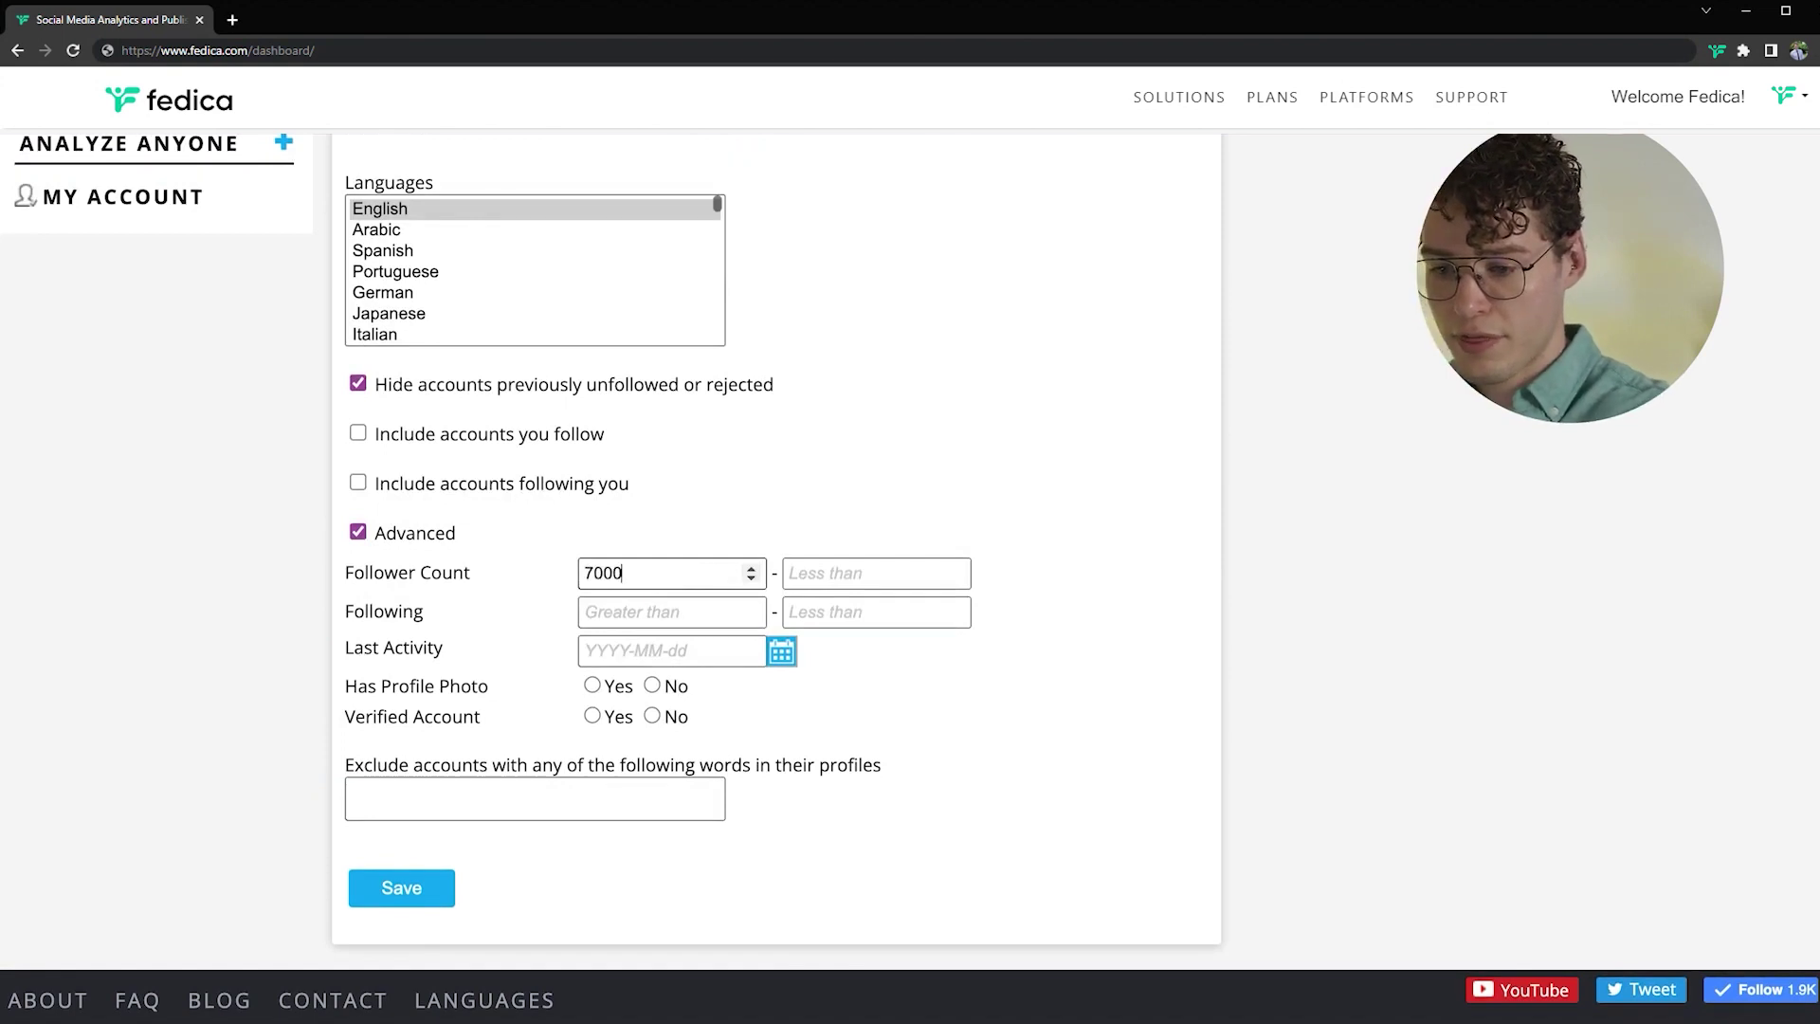
pyautogui.click(880, 572)
pyautogui.write('11000')
pyautogui.click(690, 571)
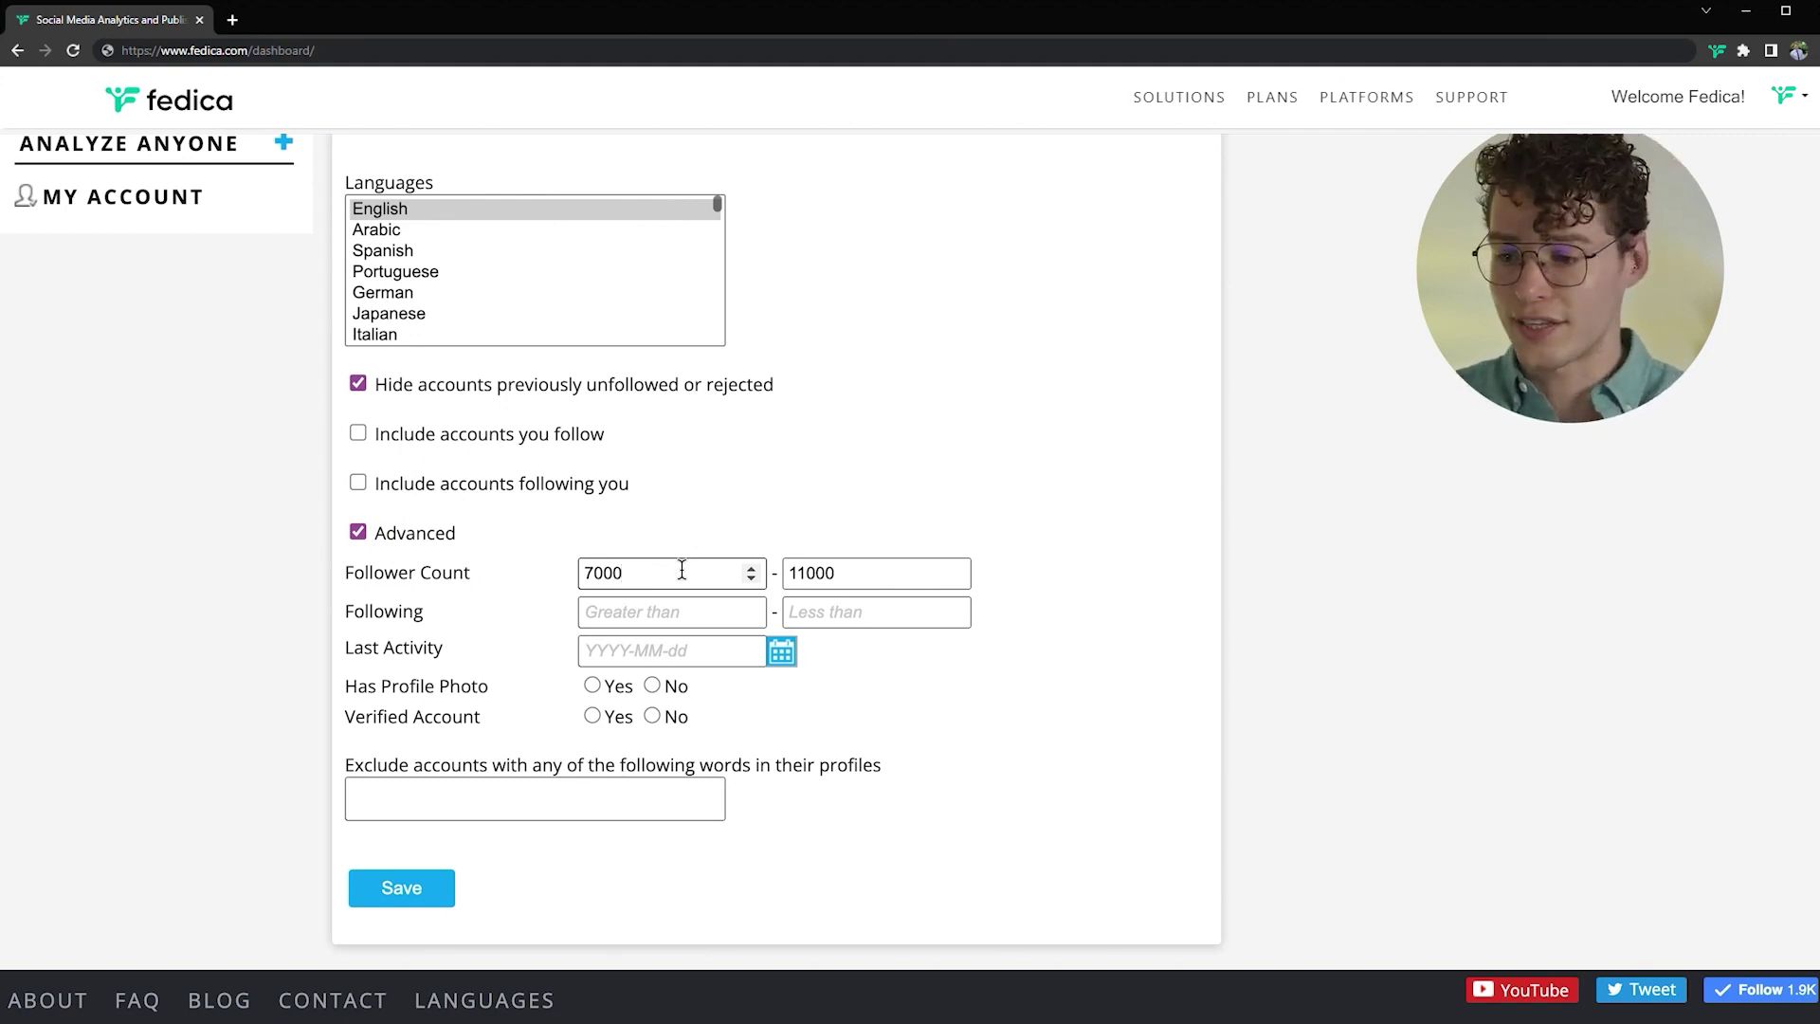
pyautogui.click(835, 613)
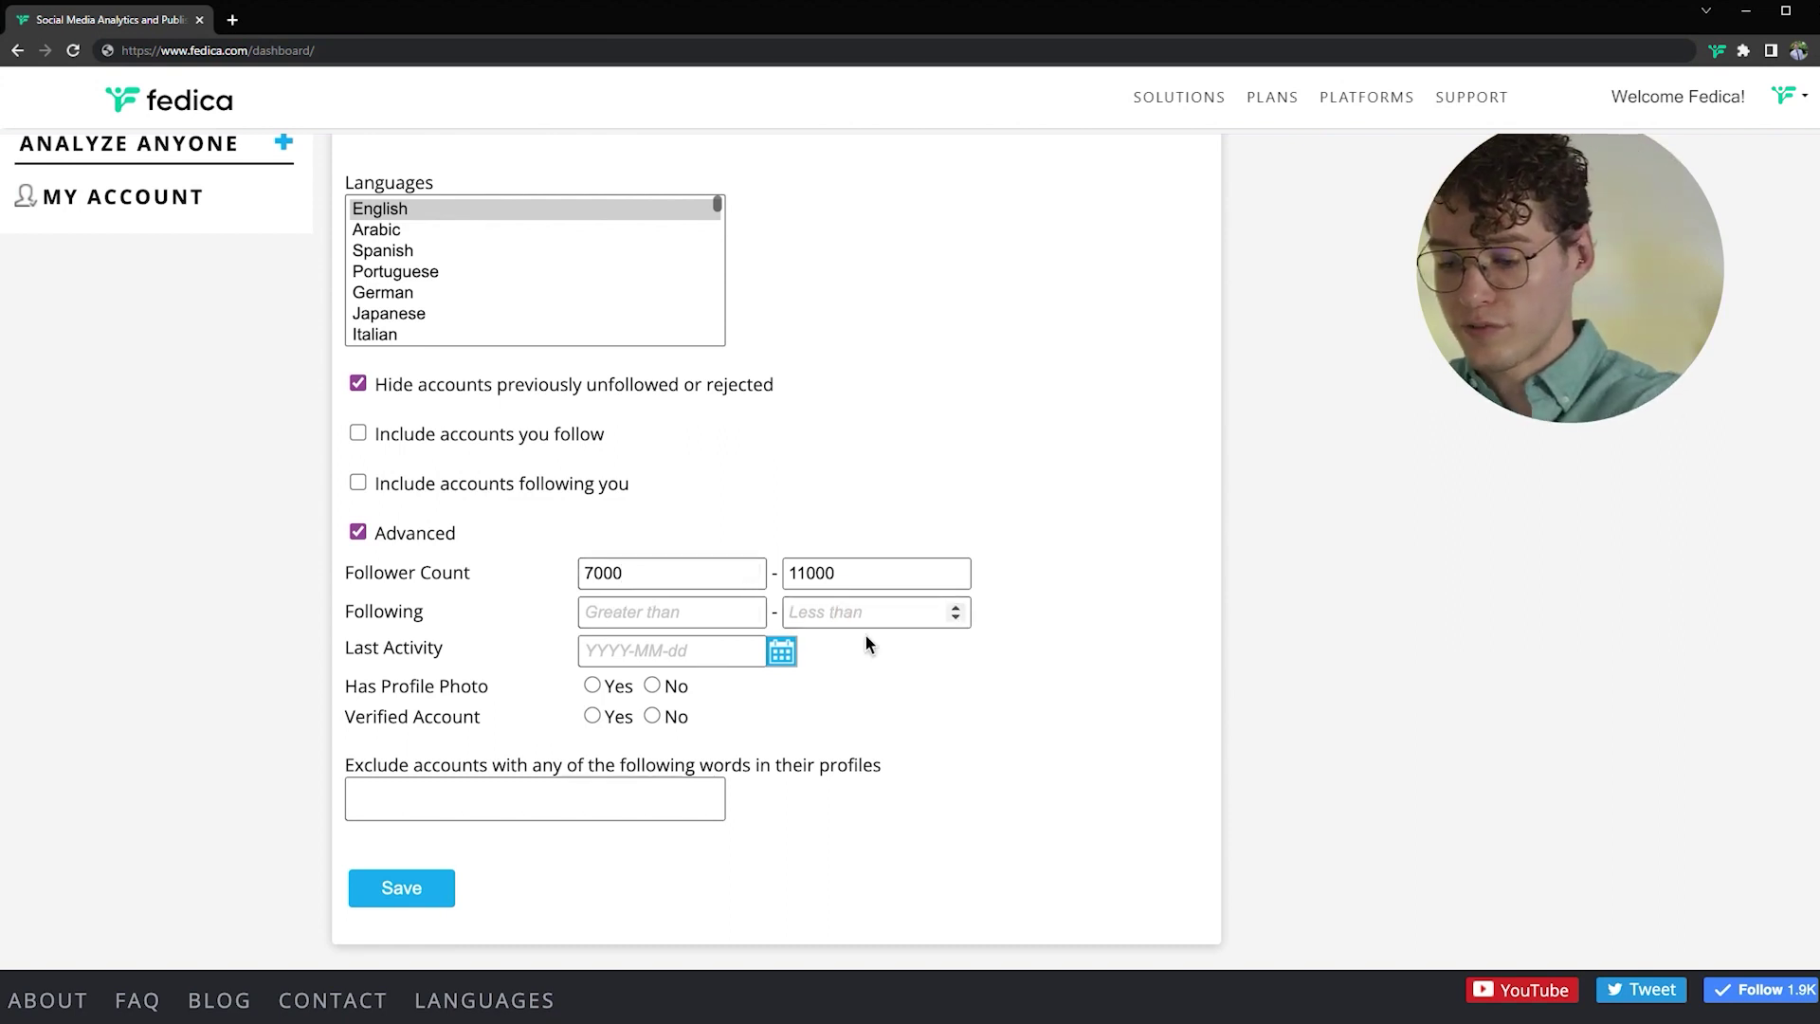
pyautogui.write('7000')
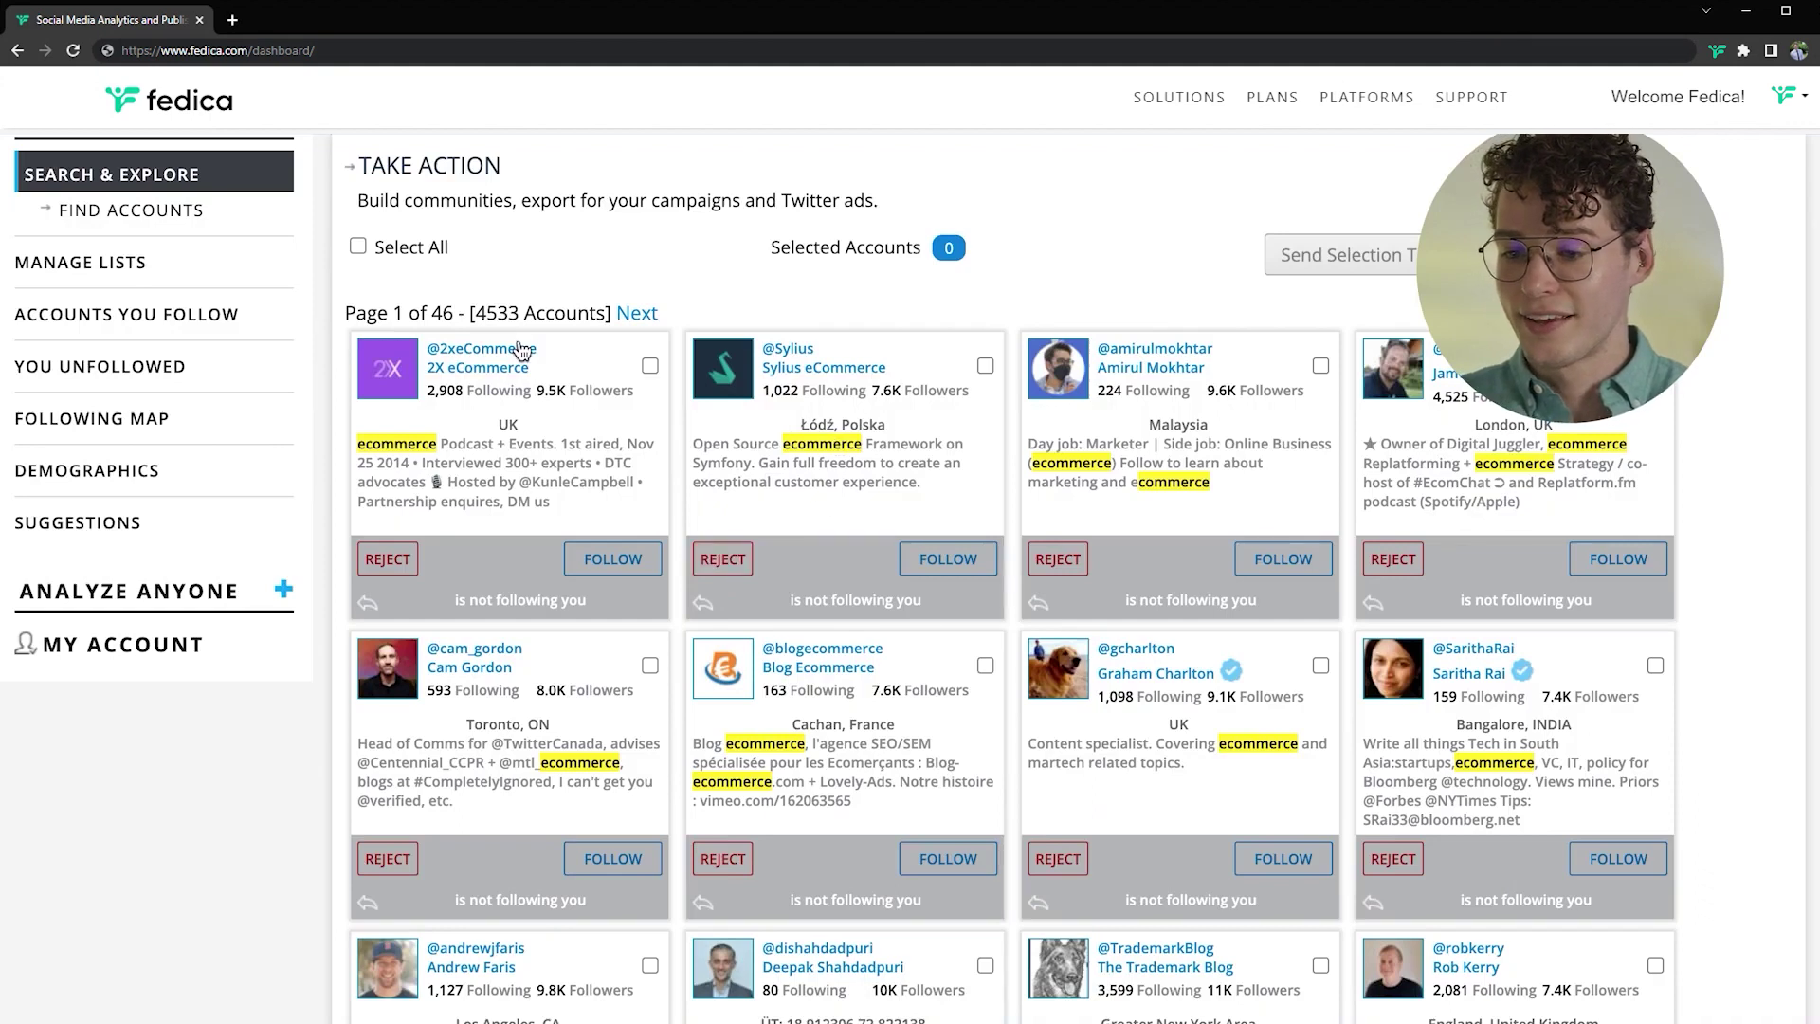
# Tick Select All so all 4533 e-commerce accounts in the results are selected
pyautogui.click(357, 246)
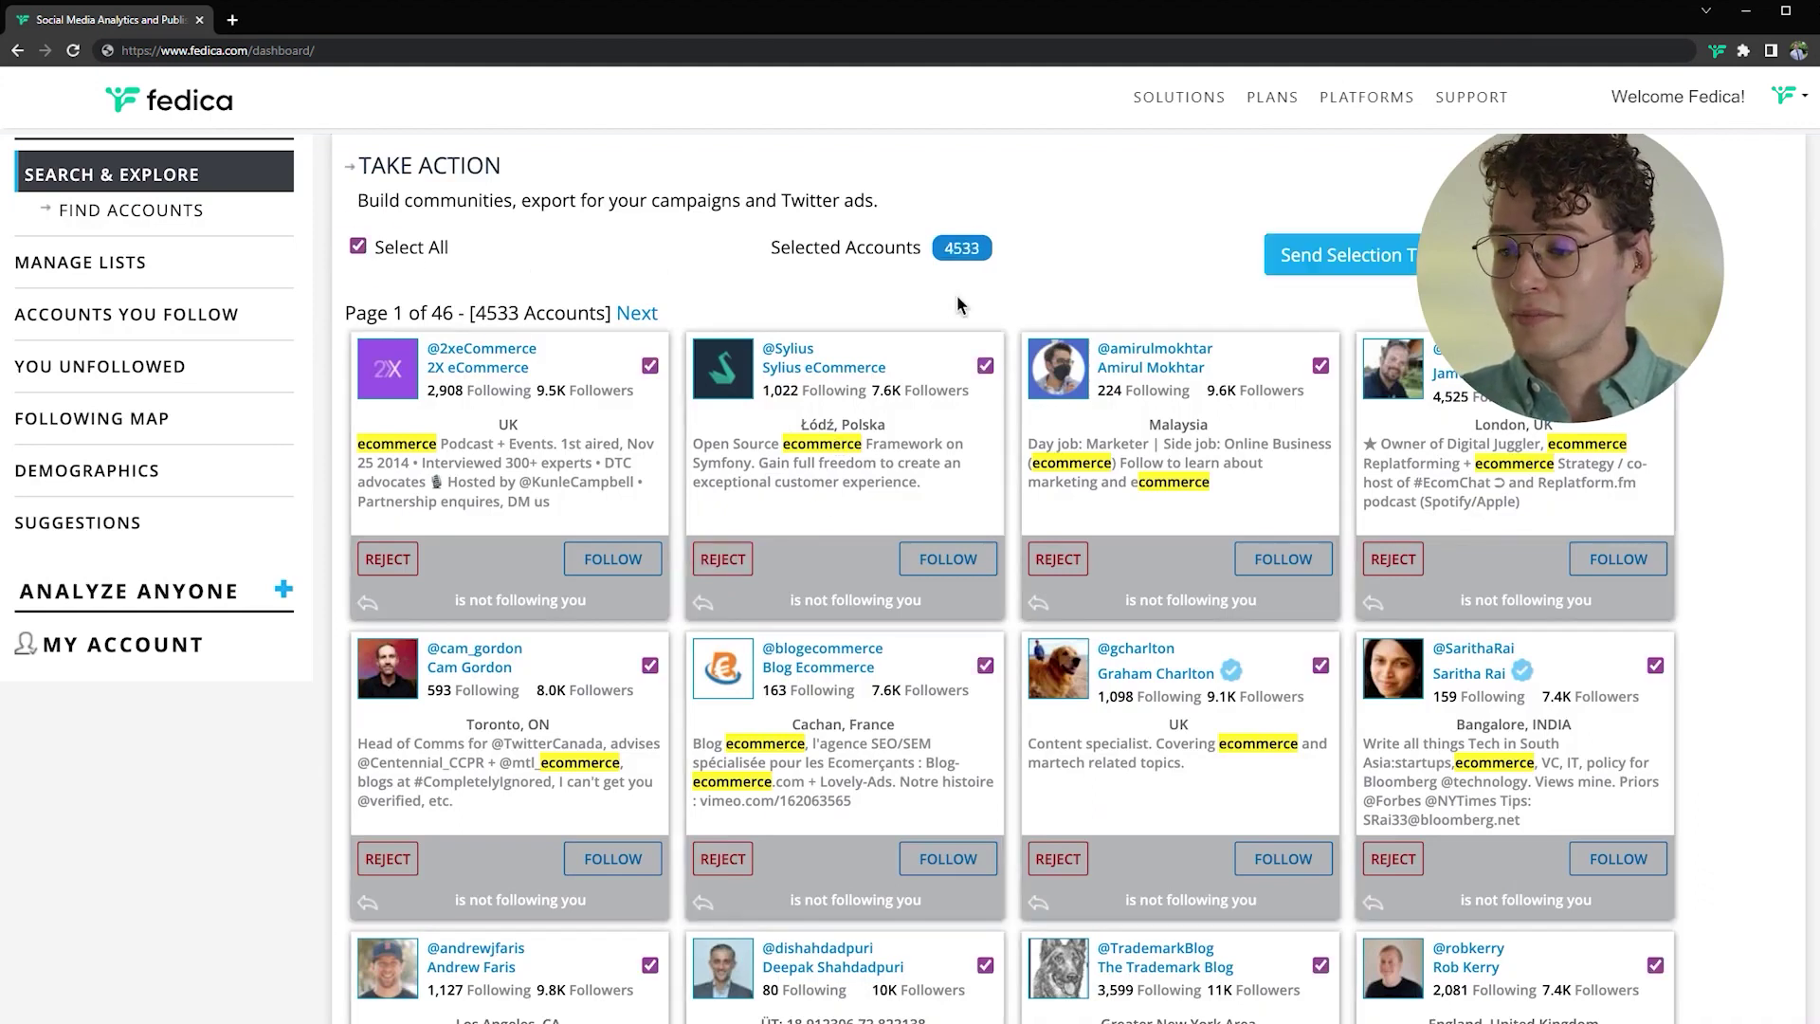